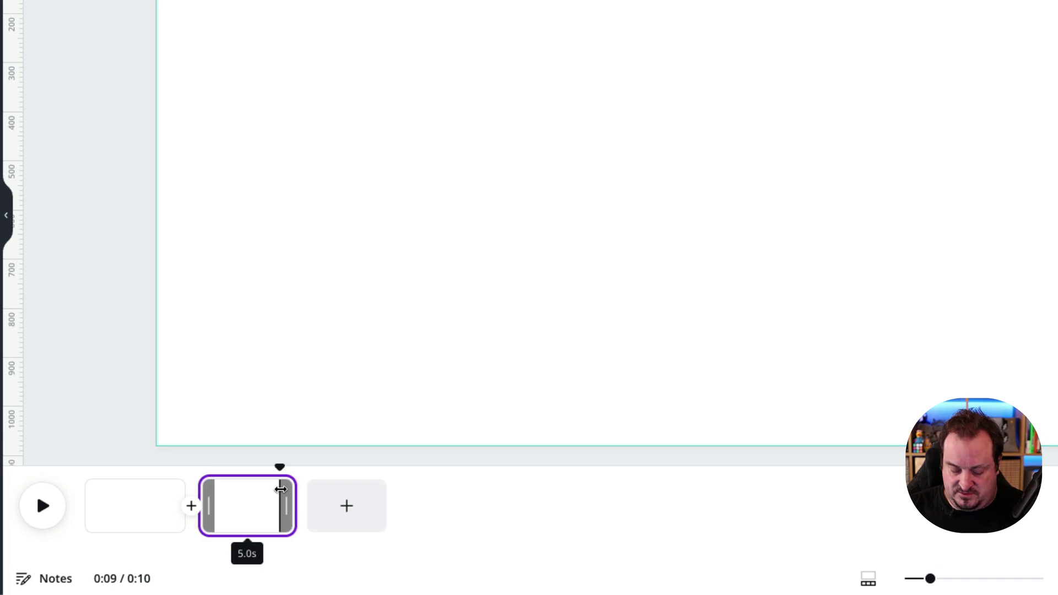
# Delete the second blank page and slightly enlarge the timeline using thumbnail zoom.
pyautogui.press('Delete')
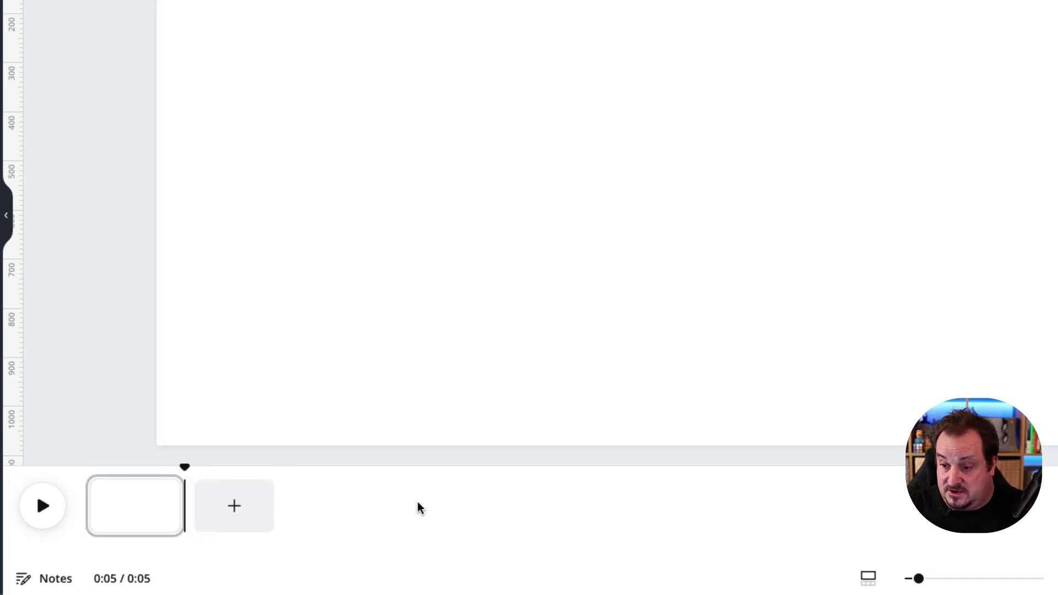
pyautogui.moveTo(143, 494)
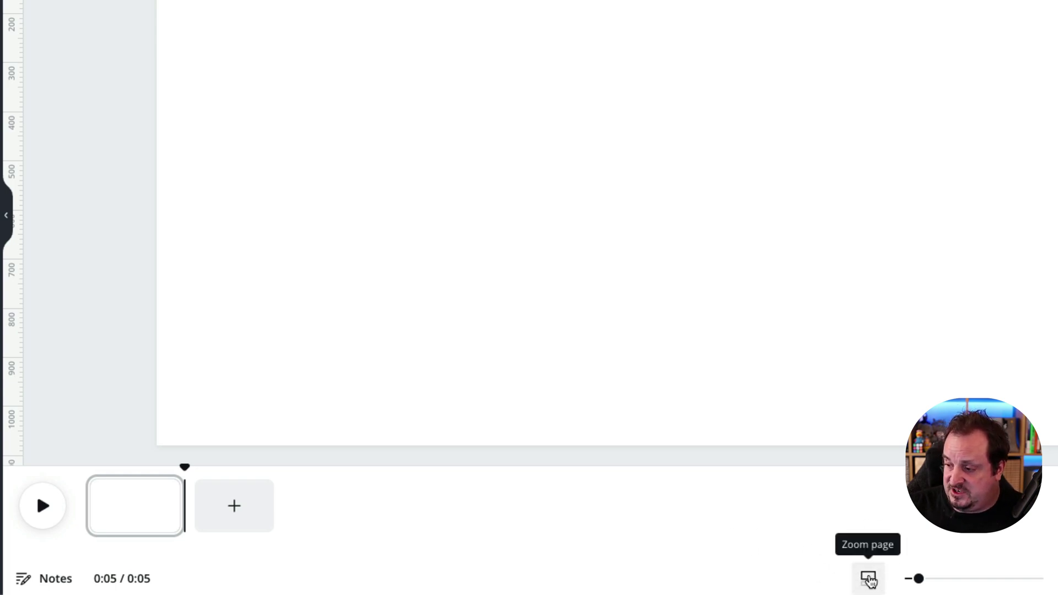
pyautogui.click(869, 579)
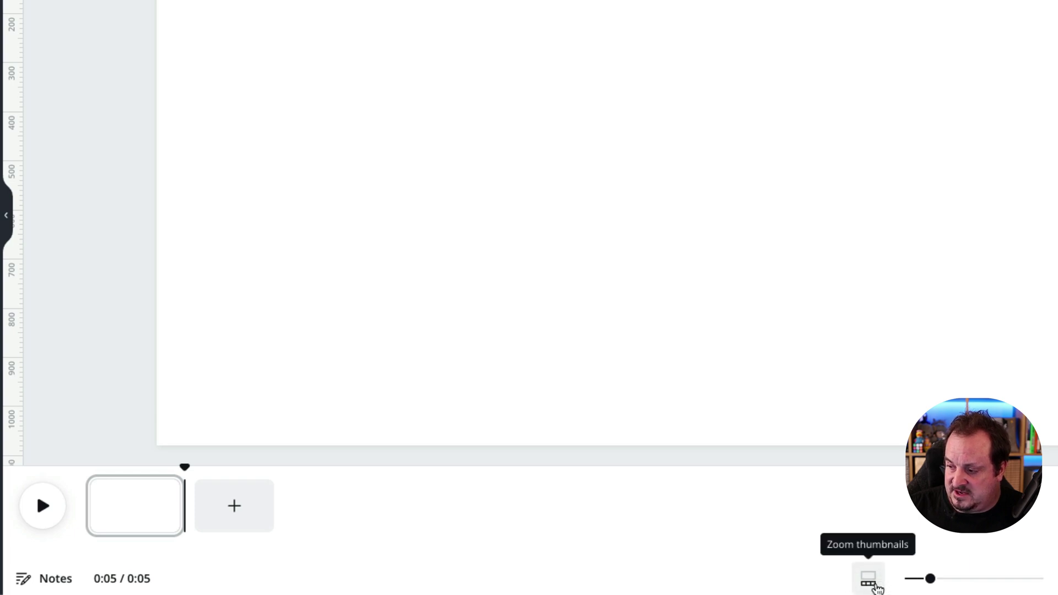
pyautogui.moveTo(931, 580)
pyautogui.mouseDown()
pyautogui.moveTo(1034, 582)
pyautogui.moveTo(937, 580)
pyautogui.mouseUp()
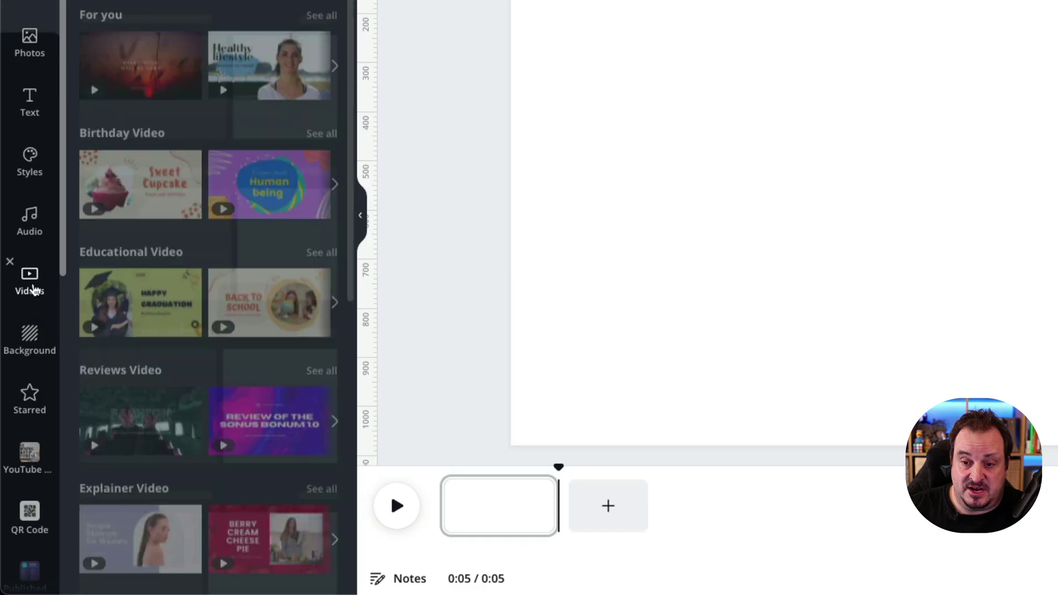
# Add the recently used one-minute gold particle video to the page and set it as the background.
pyautogui.click(33, 289)
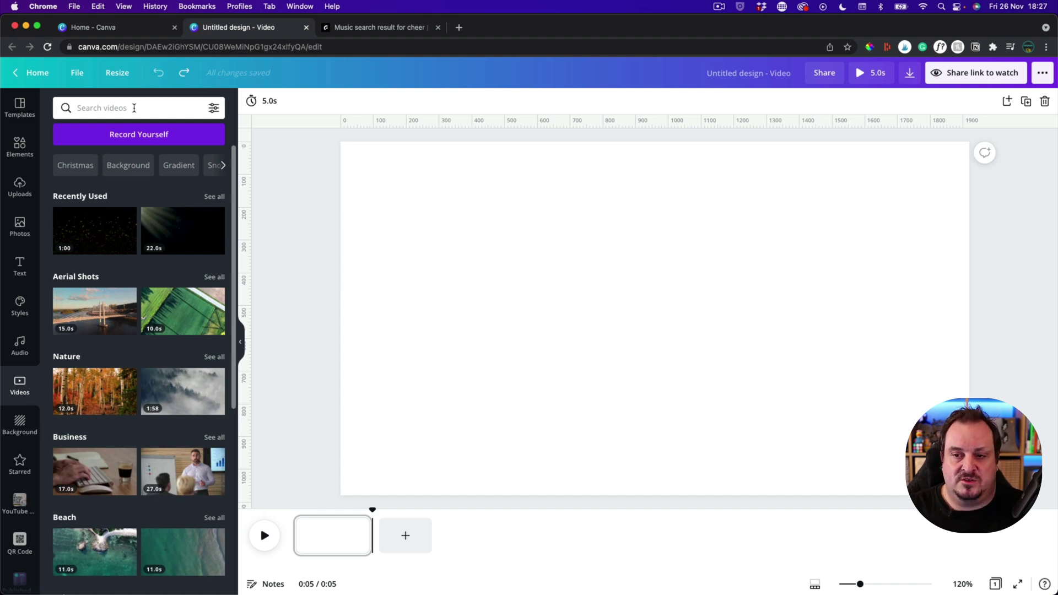
pyautogui.click(90, 220)
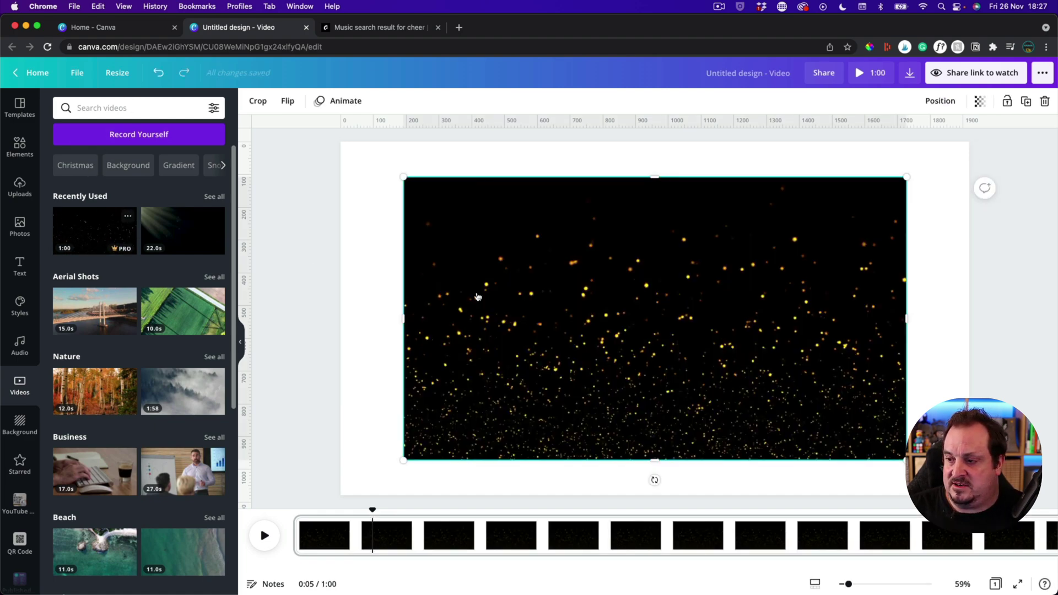
pyautogui.rightClick(597, 335)
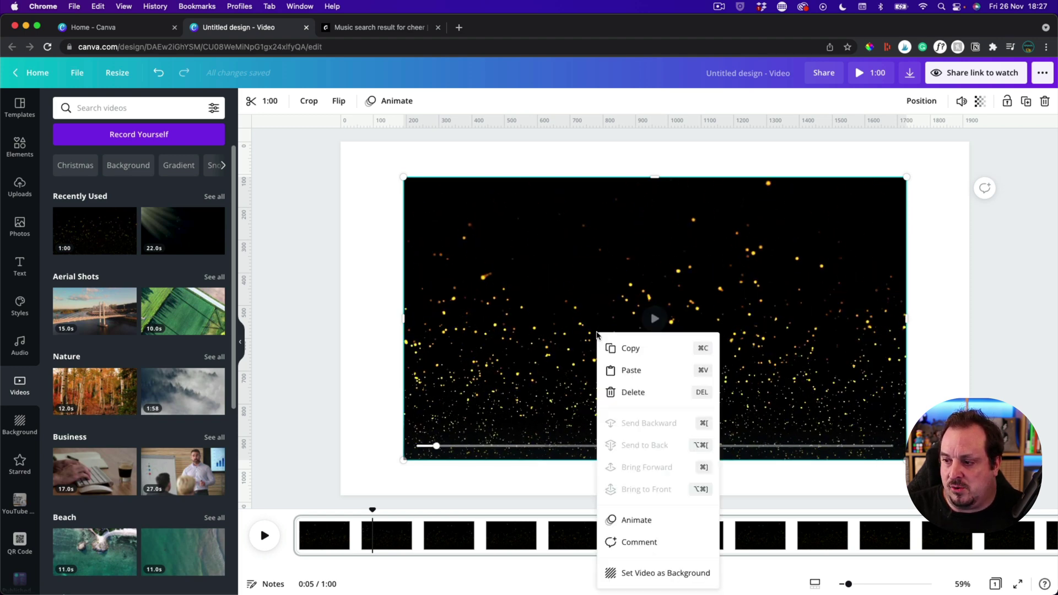
pyautogui.click(634, 572)
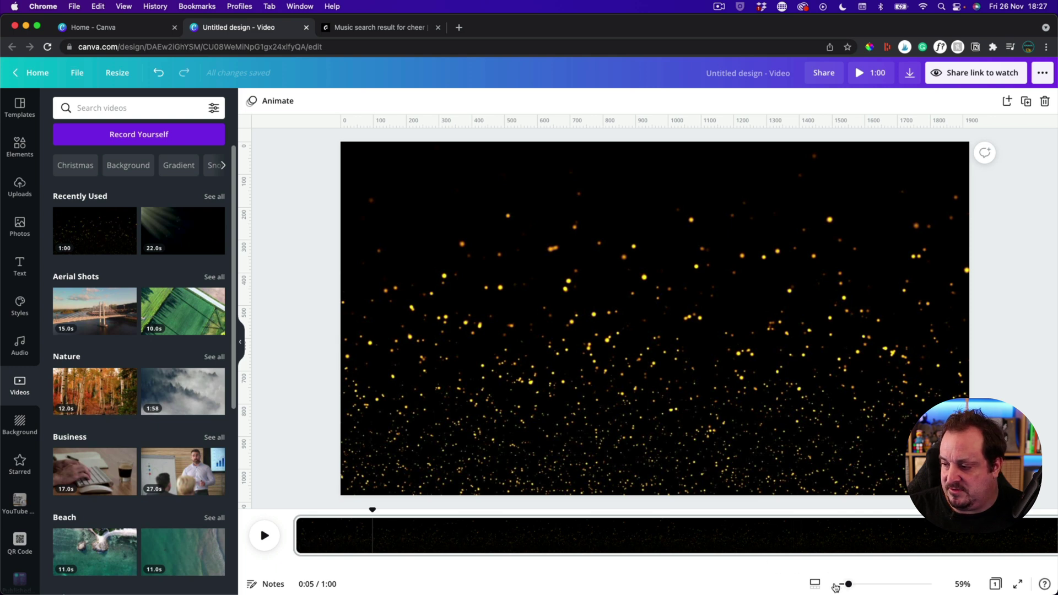
# Trim the end of the background video page to 10 seconds and enlarge its timeline thumbnails.
pyautogui.moveTo(849, 584)
pyautogui.mouseDown()
pyautogui.moveTo(834, 582)
pyautogui.moveTo(847, 584)
pyautogui.mouseUp()
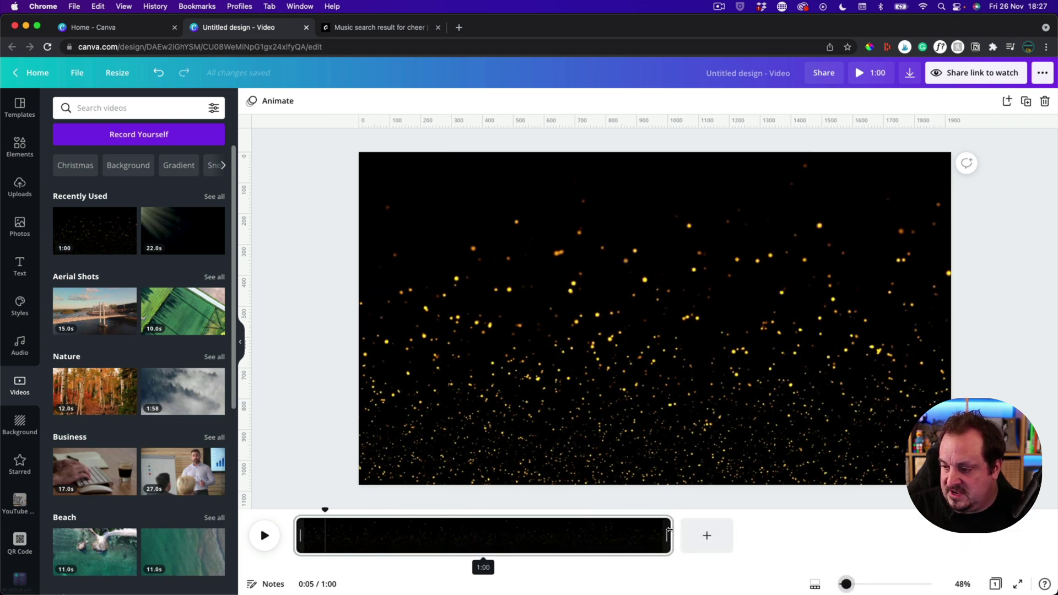
pyautogui.moveTo(670, 529); pyautogui.dragTo(586, 531)
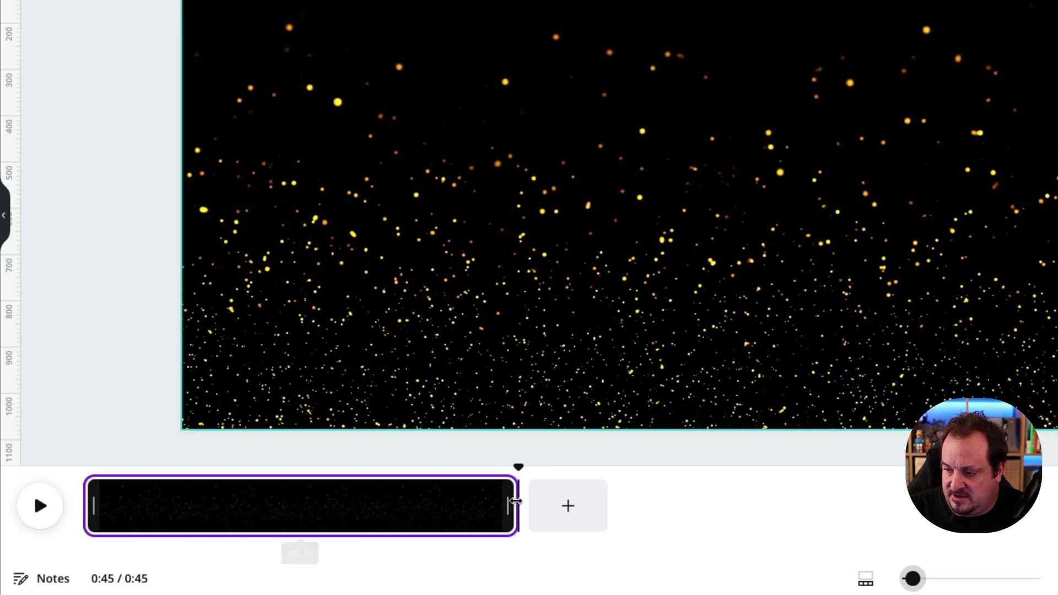
pyautogui.moveTo(516, 499); pyautogui.dragTo(177, 496)
pyautogui.moveTo(913, 579); pyautogui.dragTo(1026, 580)
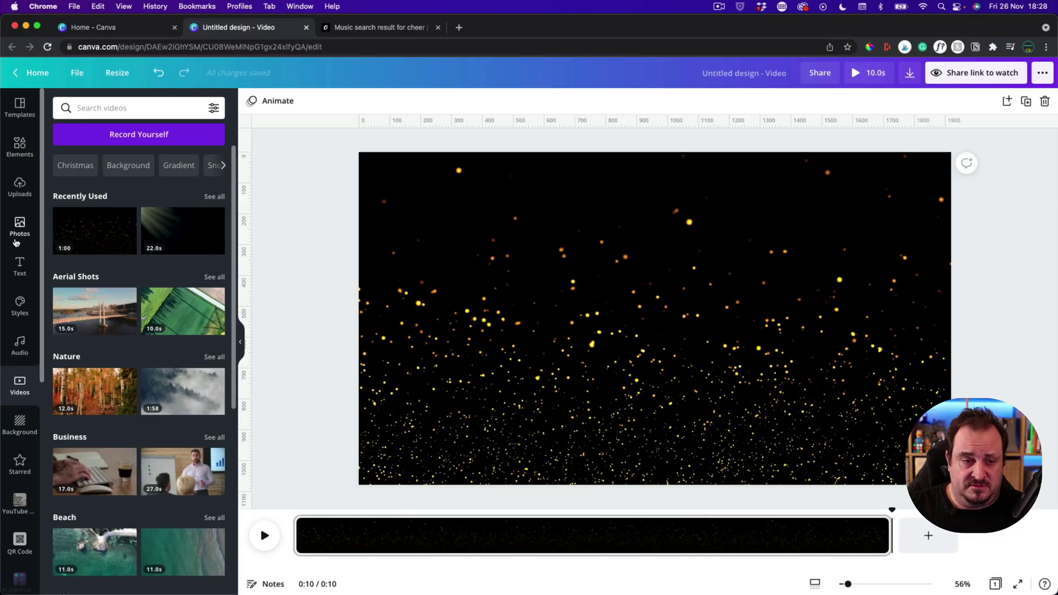
# Add a heading to the page and replace its placeholder text with "10".
pyautogui.click(20, 266)
pyautogui.click(134, 174)
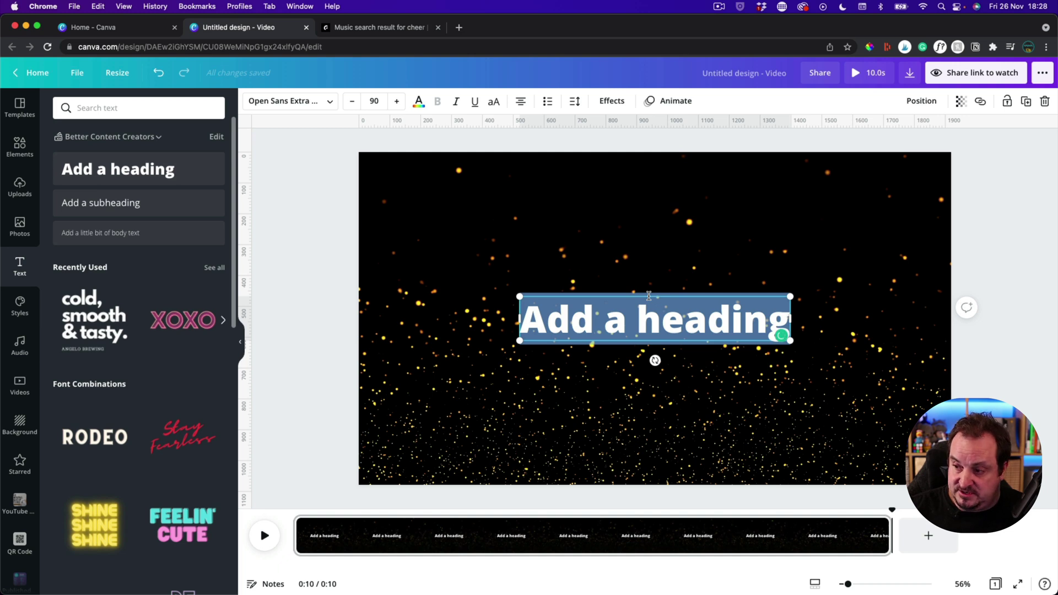
pyautogui.write('10')
pyautogui.click(267, 329)
pyautogui.click(661, 314)
# Set the "10" heading's font size to 300 and move it up slightly on the page.
pyautogui.click(371, 100)
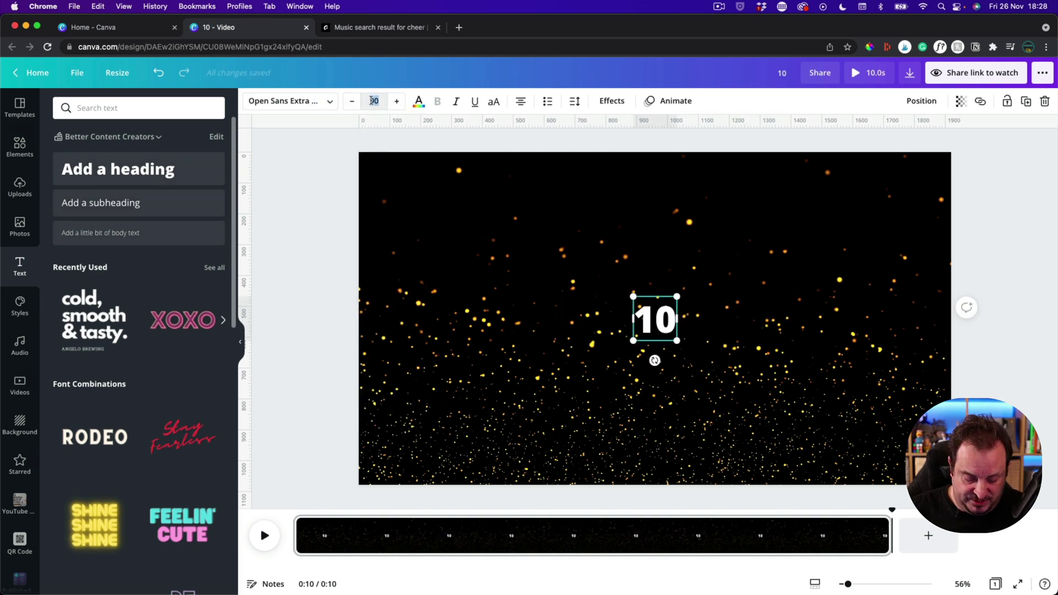
pyautogui.write('300')
pyautogui.press('Return')
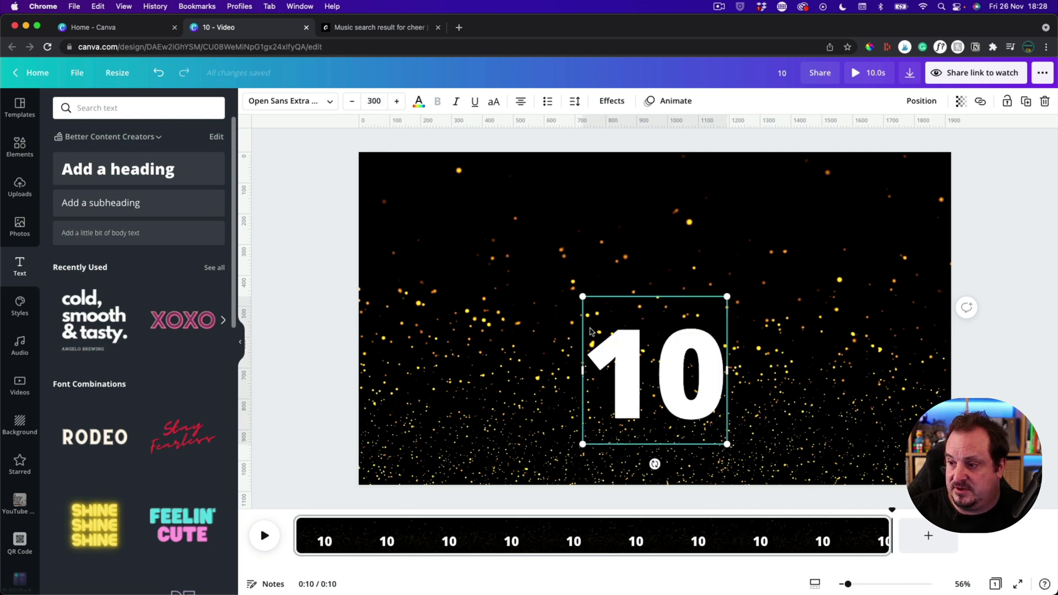
pyautogui.click(308, 282)
pyautogui.moveTo(659, 359); pyautogui.dragTo(658, 333)
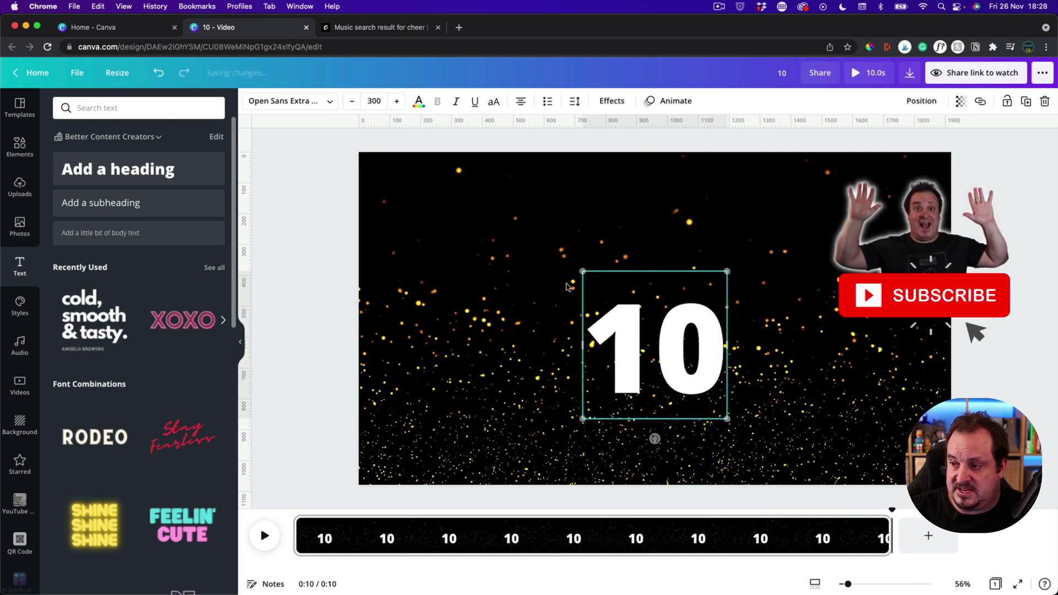
# Change the "10" heading's font to TAN Ashford.
pyautogui.click(332, 102)
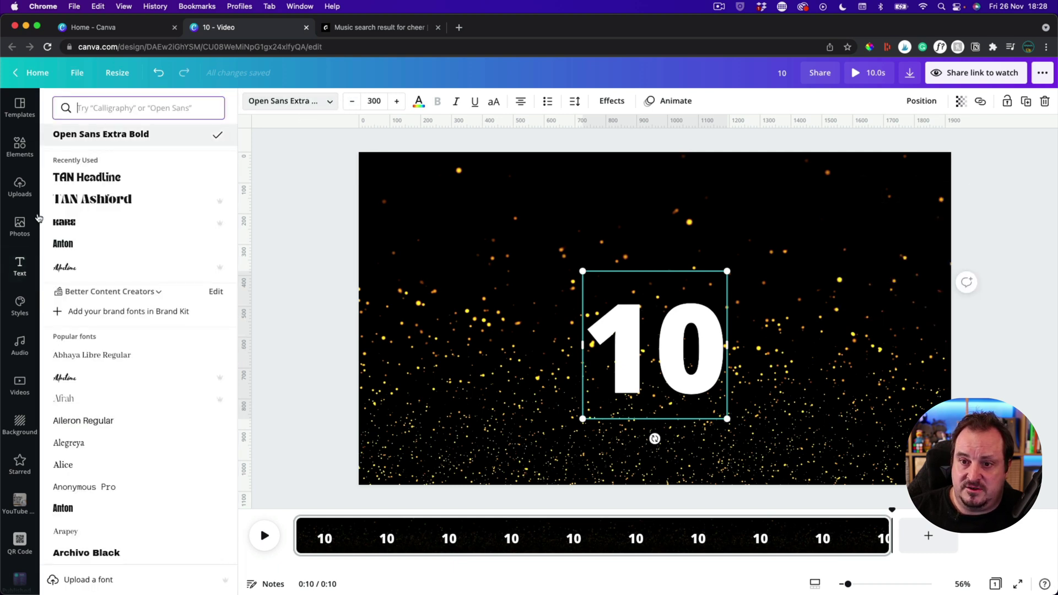
pyautogui.click(101, 205)
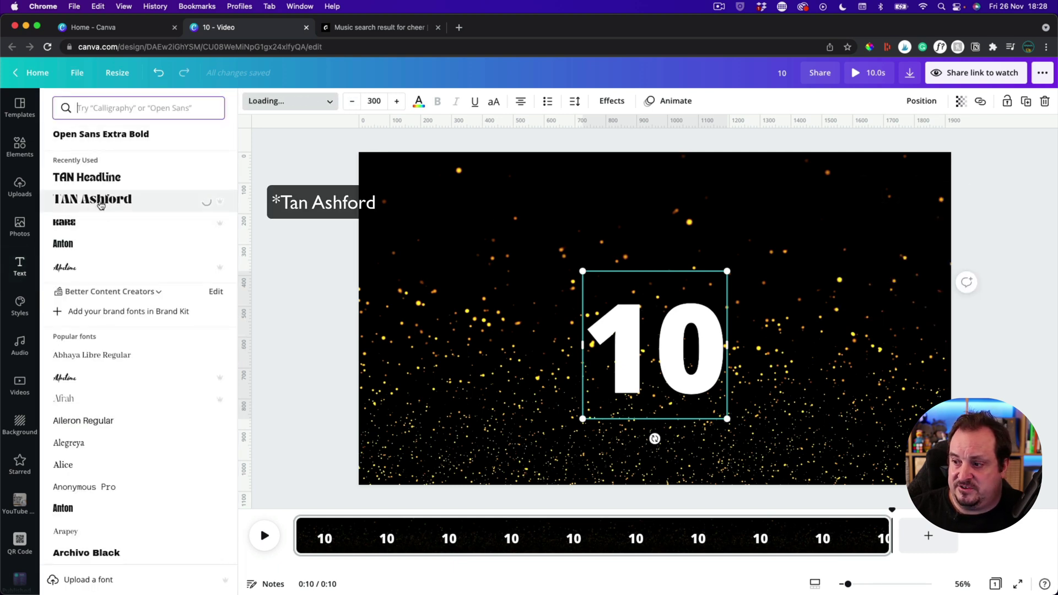
pyautogui.press('Escape')
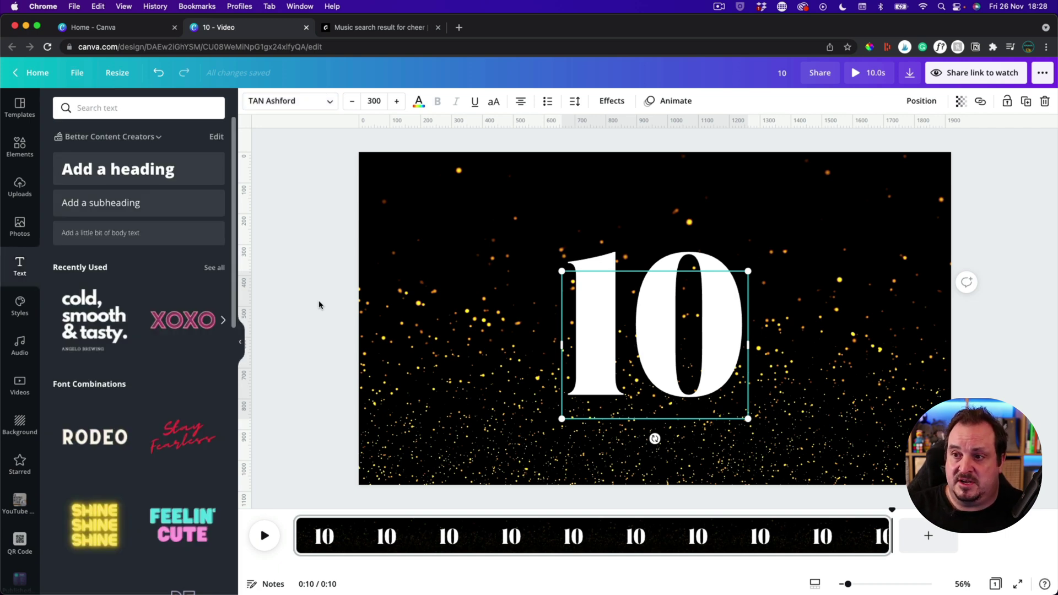
# Add a subheading reading "Going Live" below the number.
pyautogui.click(118, 204)
pyautogui.press('BackSpace')
pyautogui.write('Going Live')
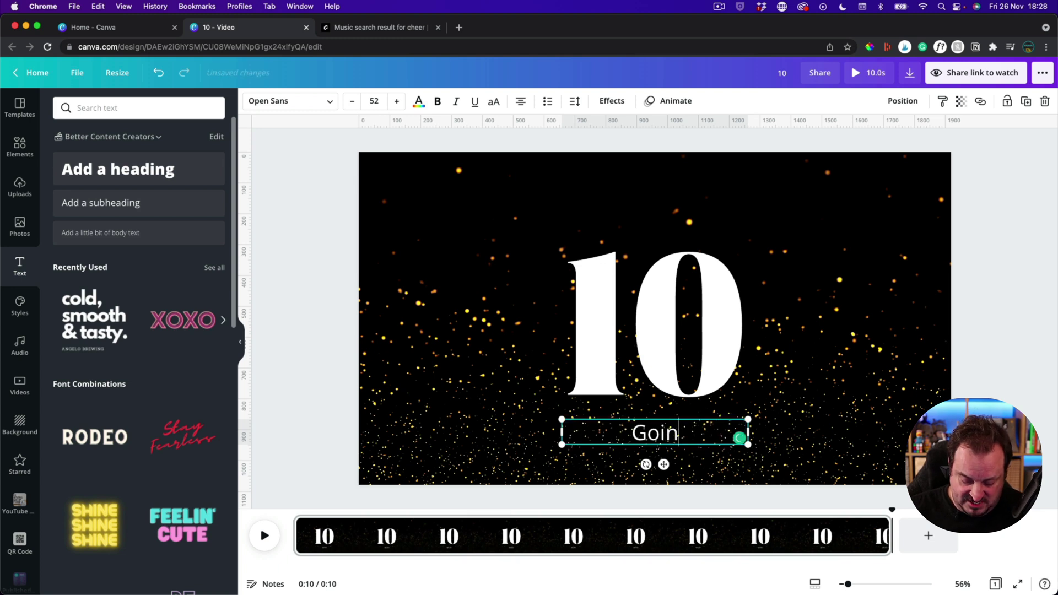
pyautogui.click(301, 345)
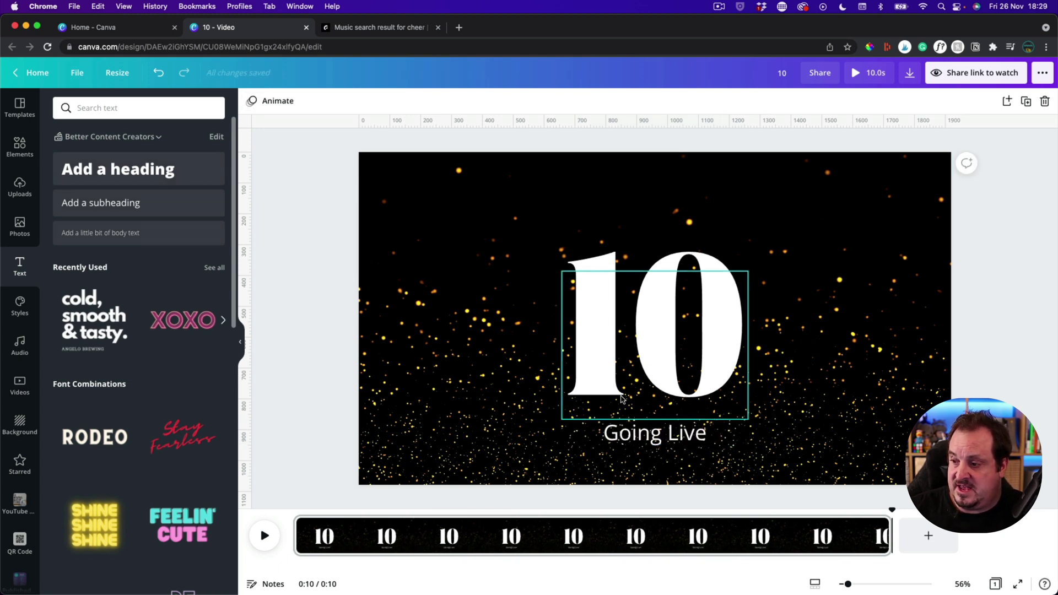
# Format the "Going Live" subheading in TAN Headline at size 100.
pyautogui.click(654, 433)
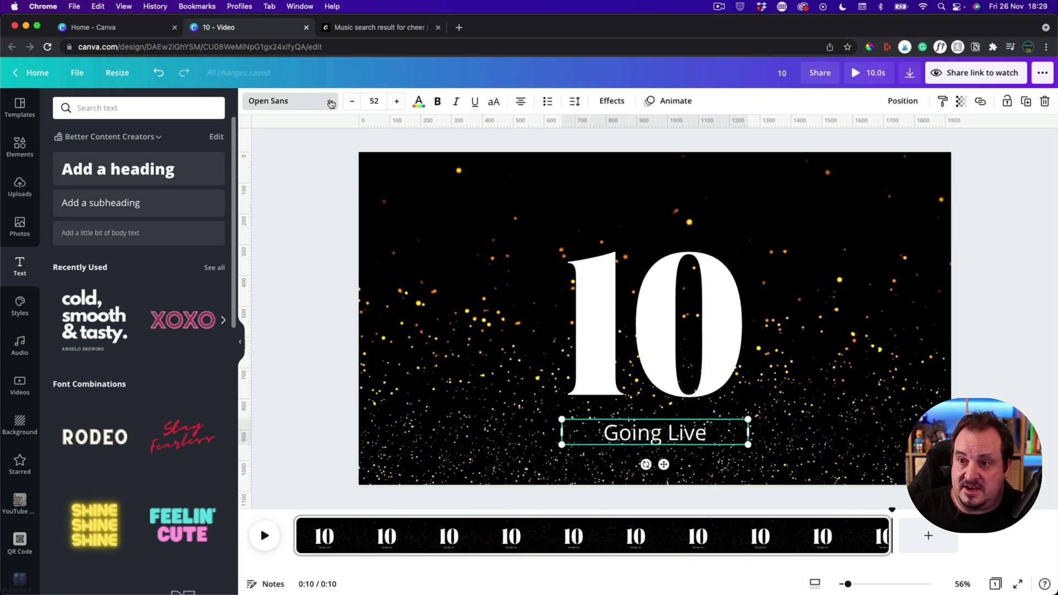
pyautogui.click(336, 102)
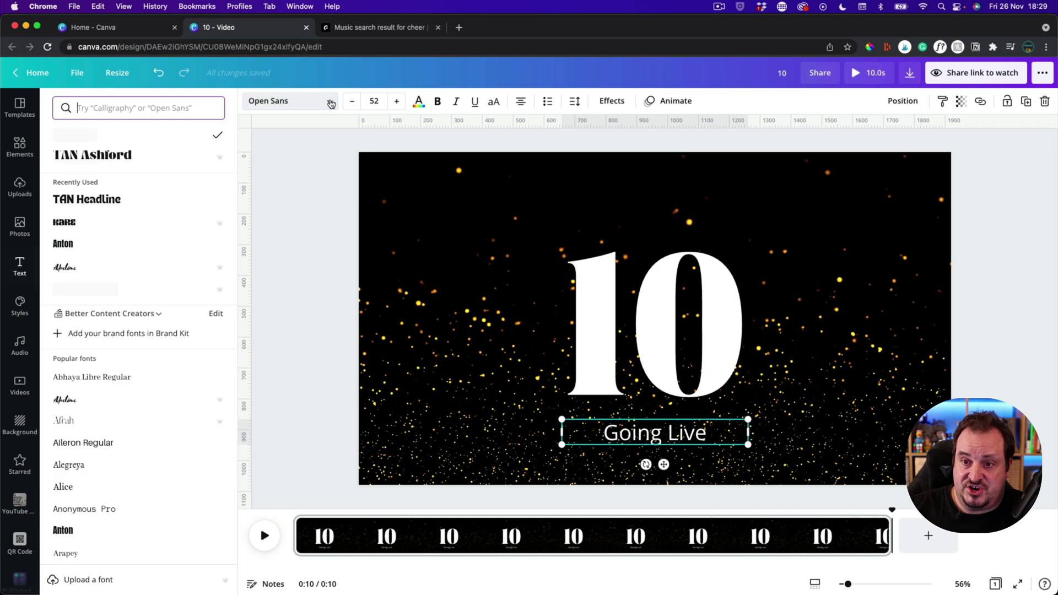
pyautogui.click(133, 205)
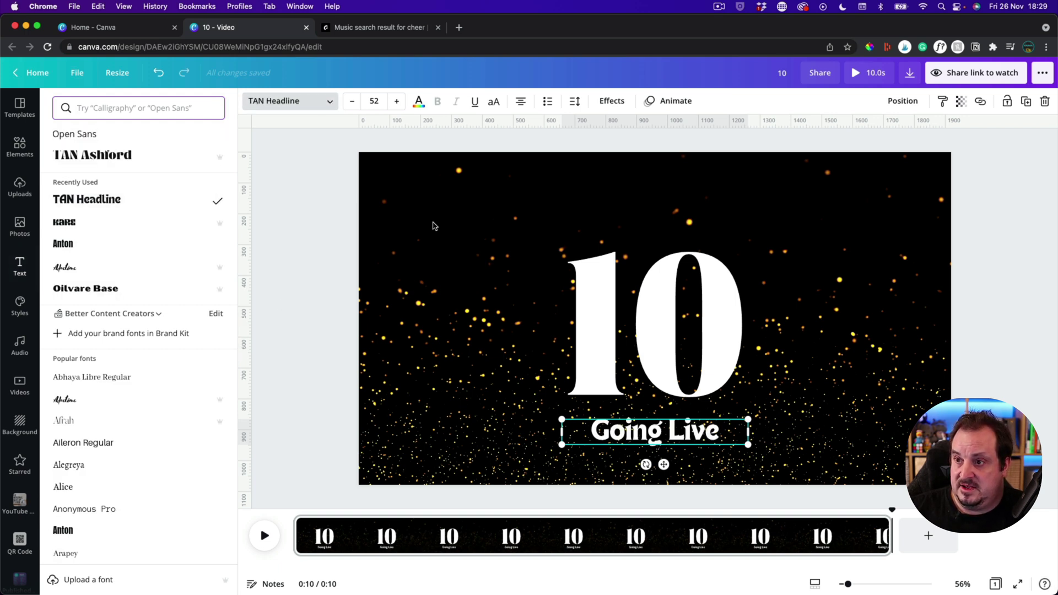
pyautogui.click(383, 101)
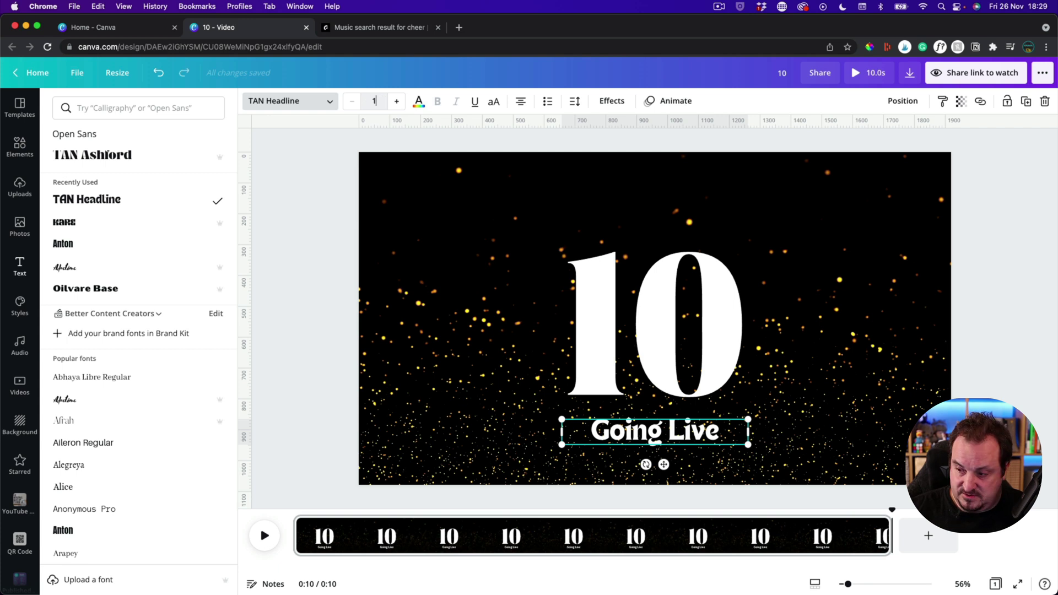
pyautogui.write('100')
pyautogui.press('Return')
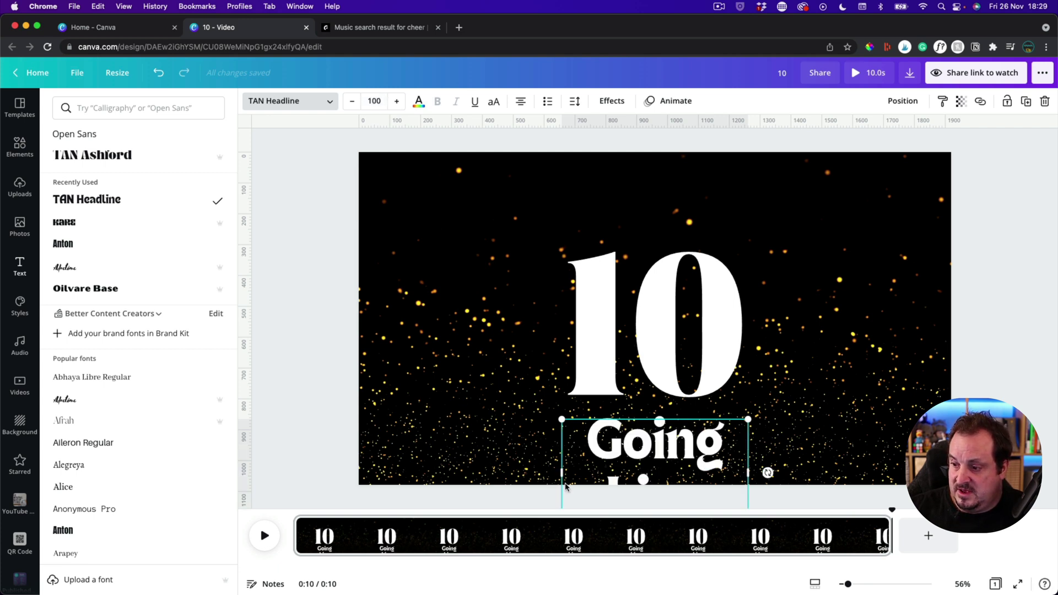
# Widen the "Going Live" text box to fit one line and place it above the number, centred horizontally on the page.
pyautogui.moveTo(560, 473); pyautogui.dragTo(436, 473)
pyautogui.moveTo(642, 444); pyautogui.dragTo(698, 212)
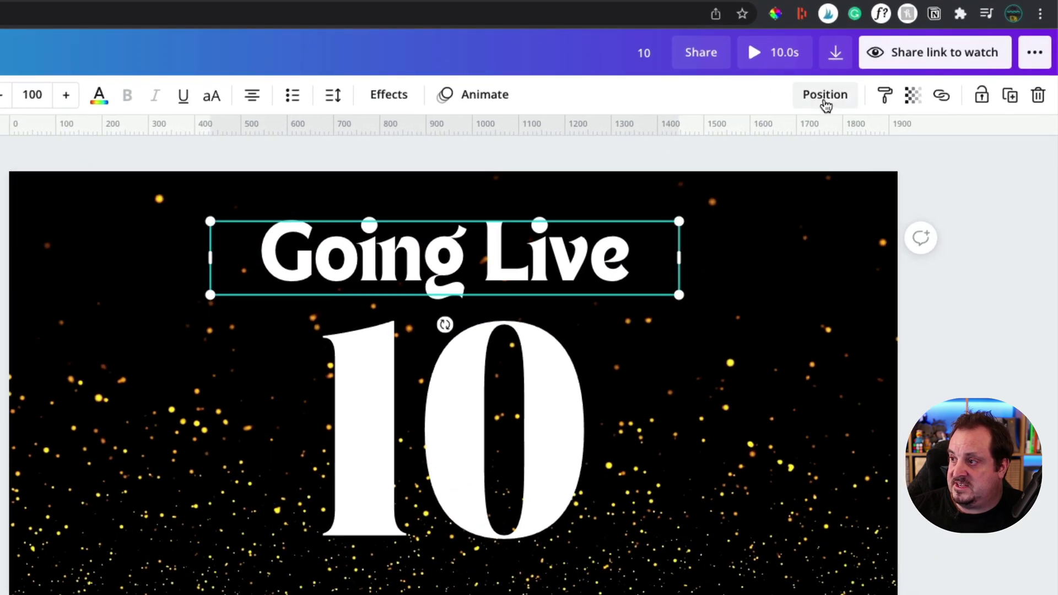
pyautogui.click(903, 102)
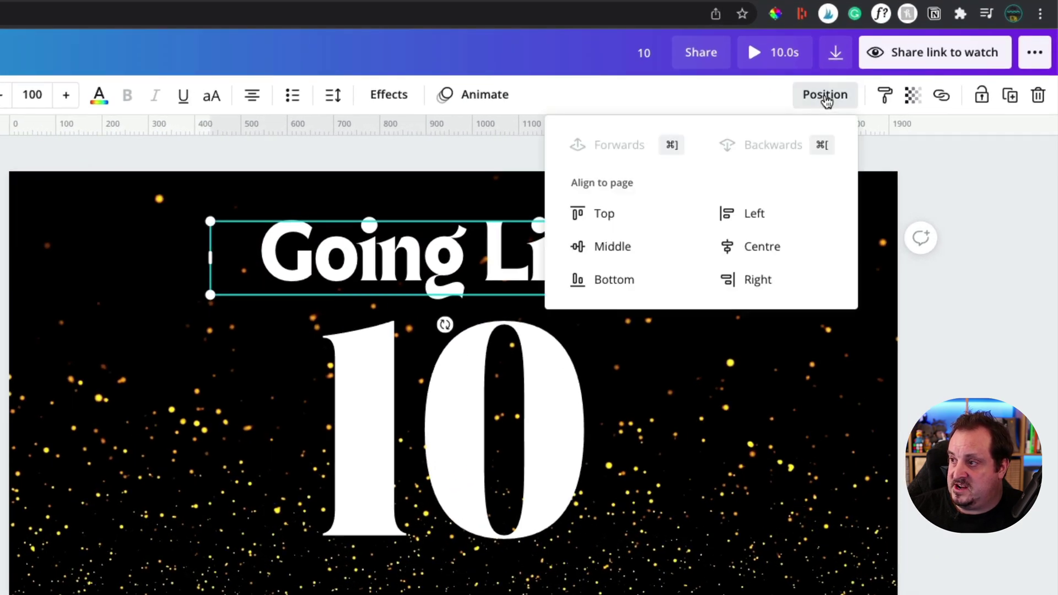
pyautogui.click(764, 248)
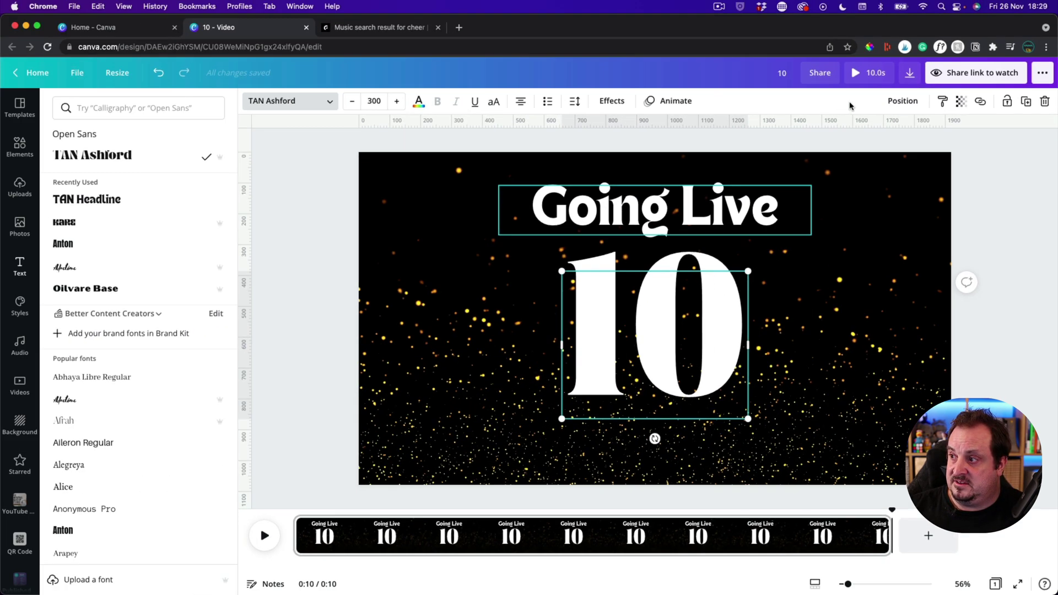
# Check the "10" for horizontal centring and move it down slightly to leave more space below "Going Live".
pyautogui.click(903, 101)
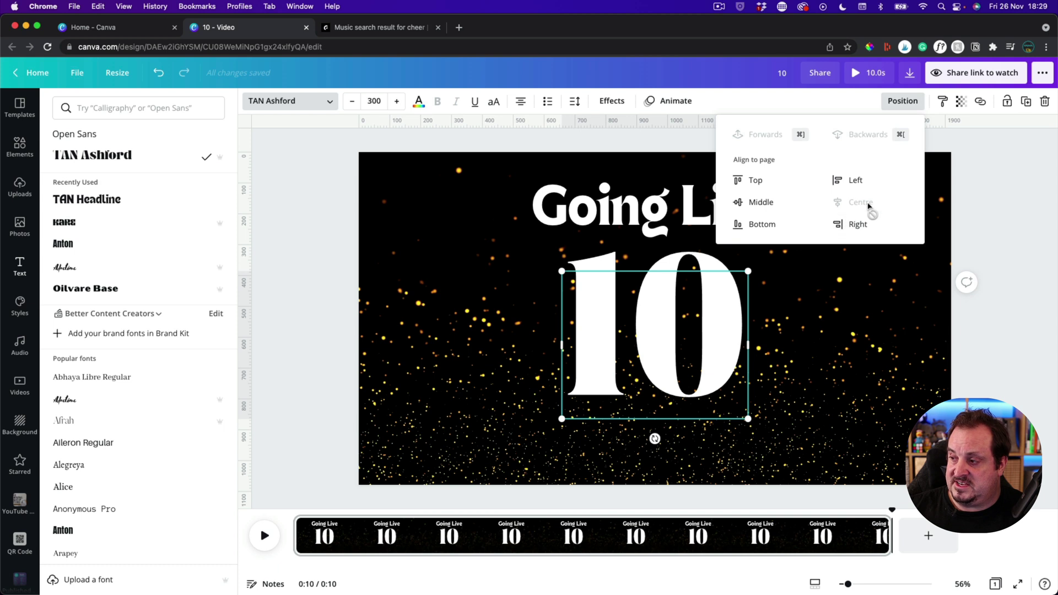
pyautogui.click(859, 206)
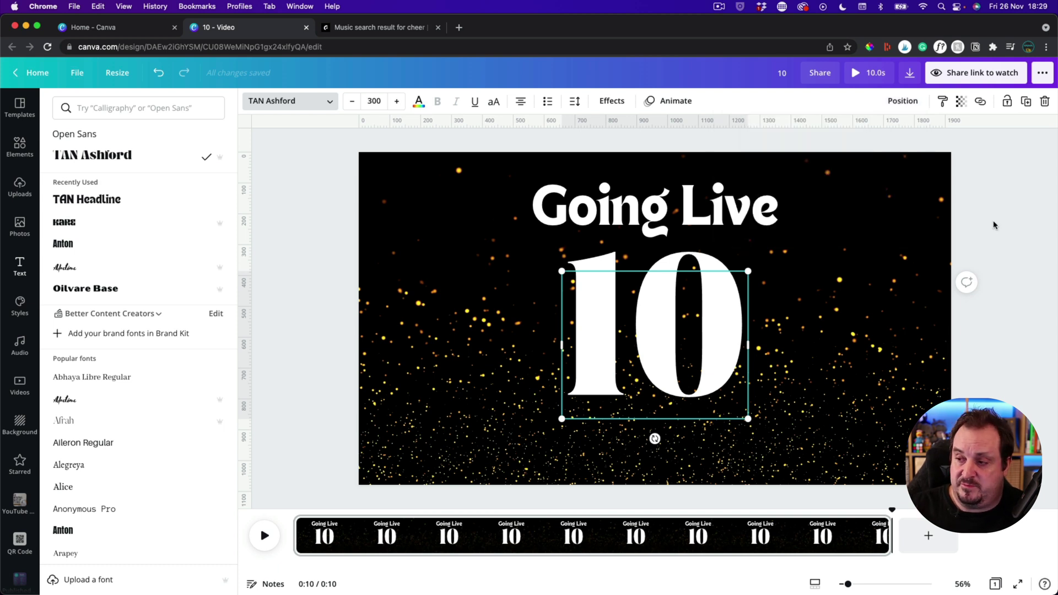
pyautogui.click(672, 219)
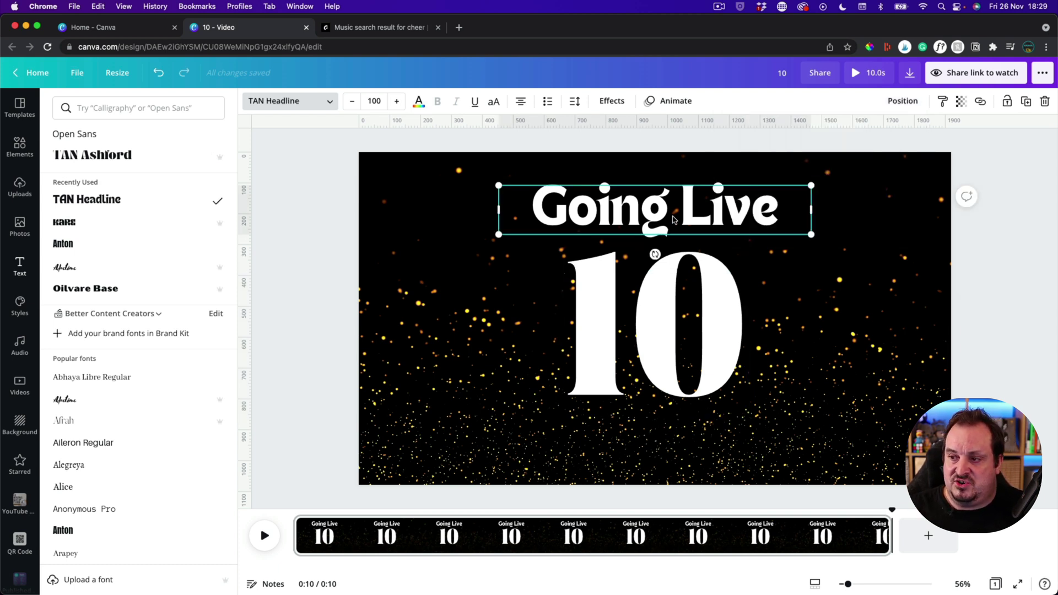
pyautogui.click(650, 333)
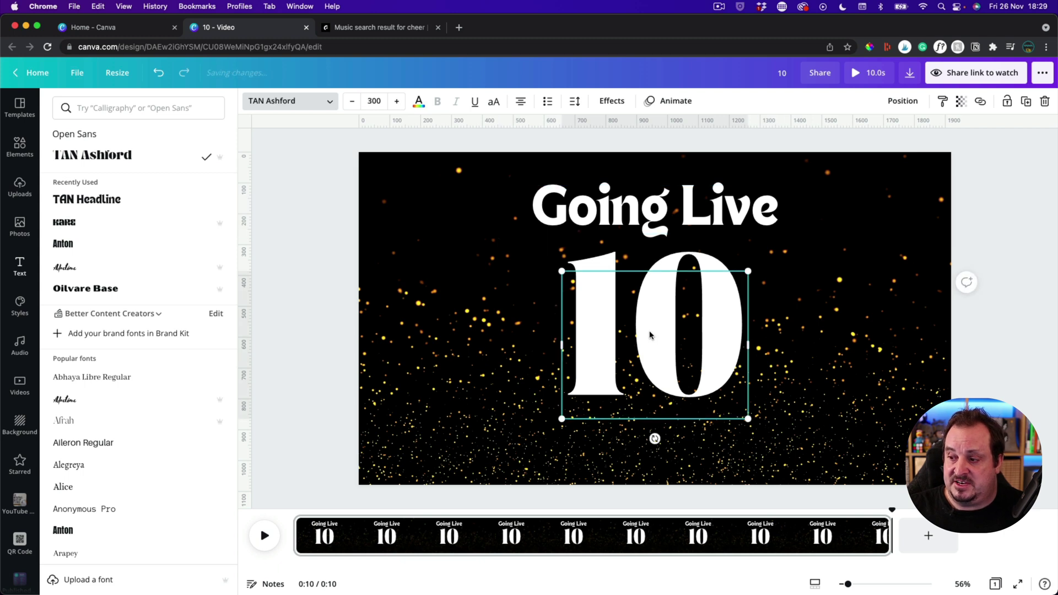
pyautogui.moveTo(644, 353); pyautogui.dragTo(643, 372)
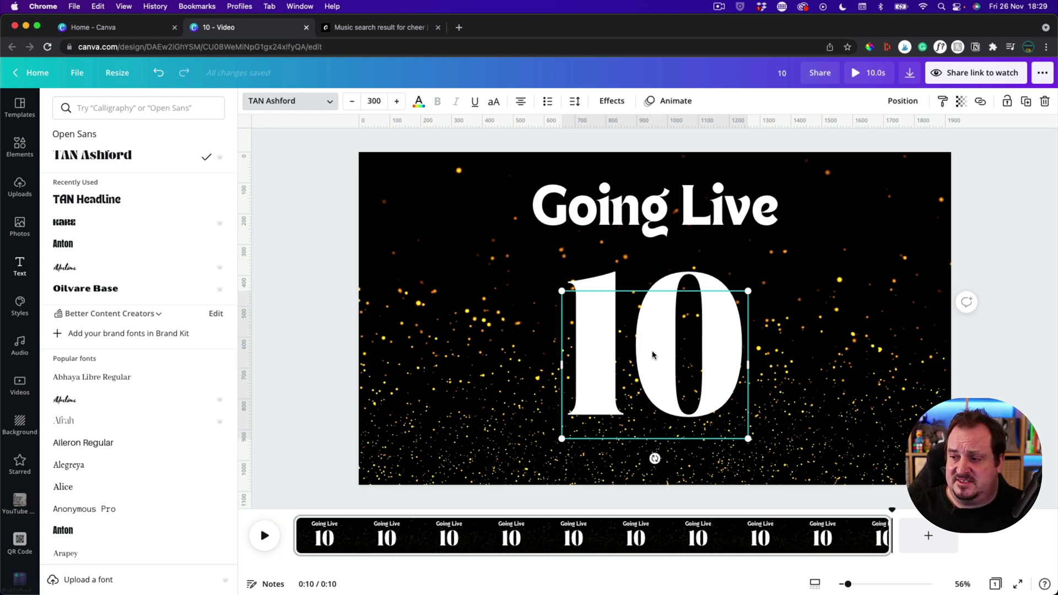
pyautogui.click(316, 328)
pyautogui.click(316, 327)
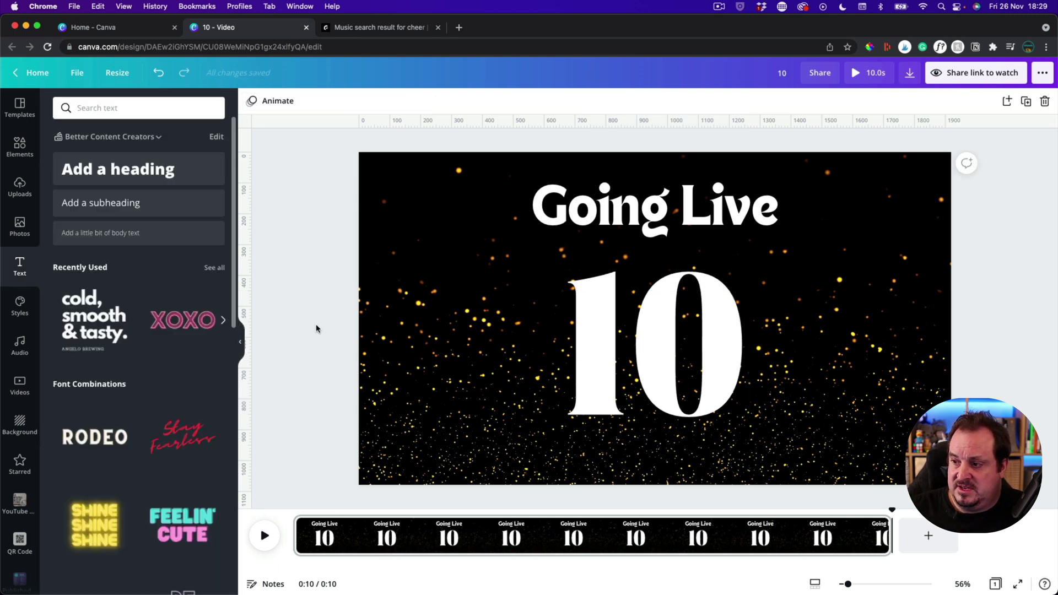
pyautogui.click(706, 373)
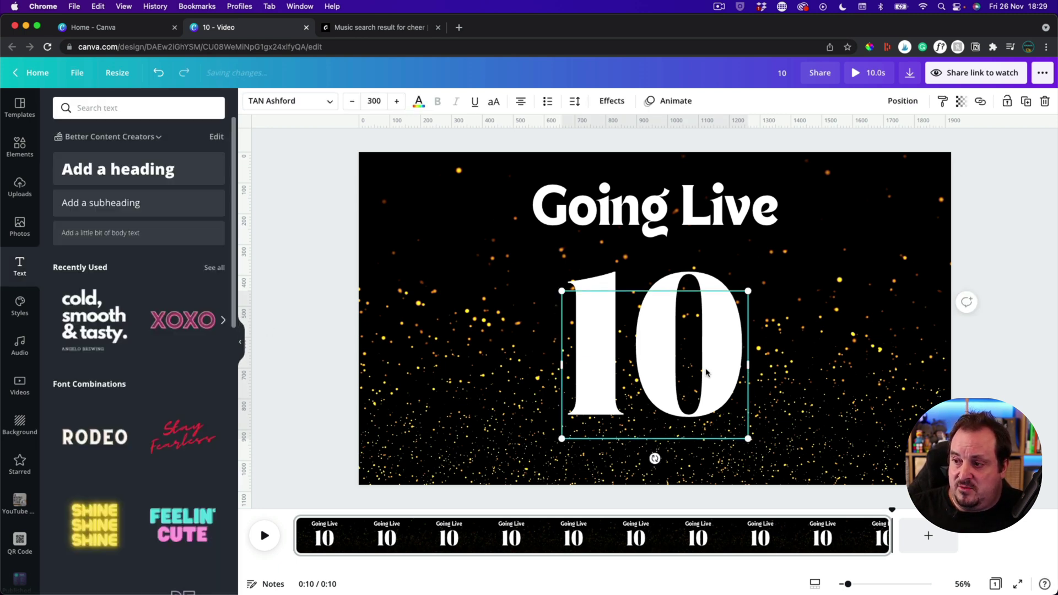
# Colour the "10" and the "Going Live" text light orange from the default colours.
pyautogui.click(418, 99)
pyautogui.click(191, 384)
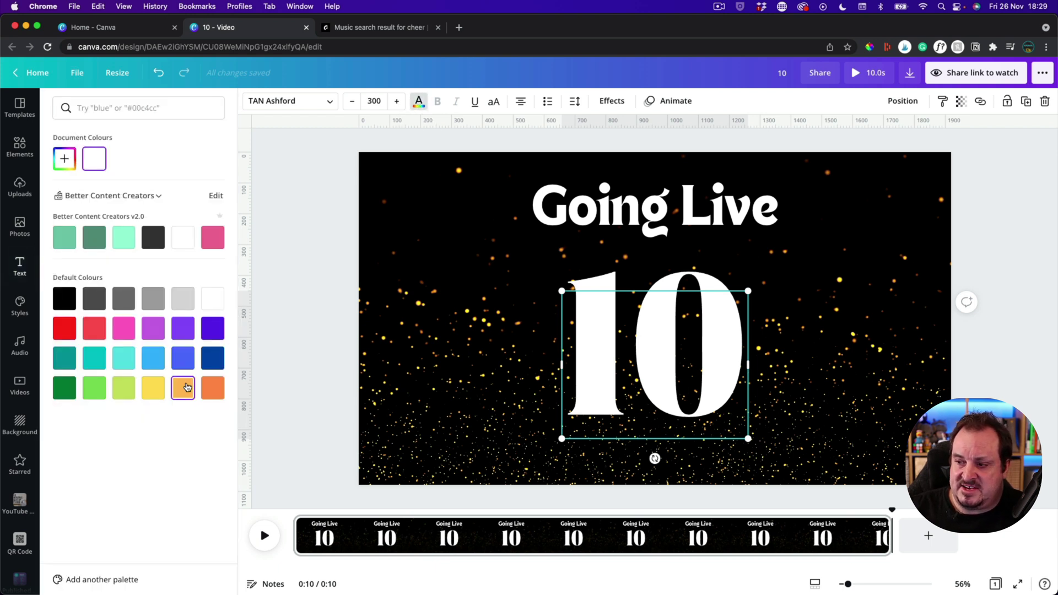
pyautogui.click(515, 190)
pyautogui.click(182, 387)
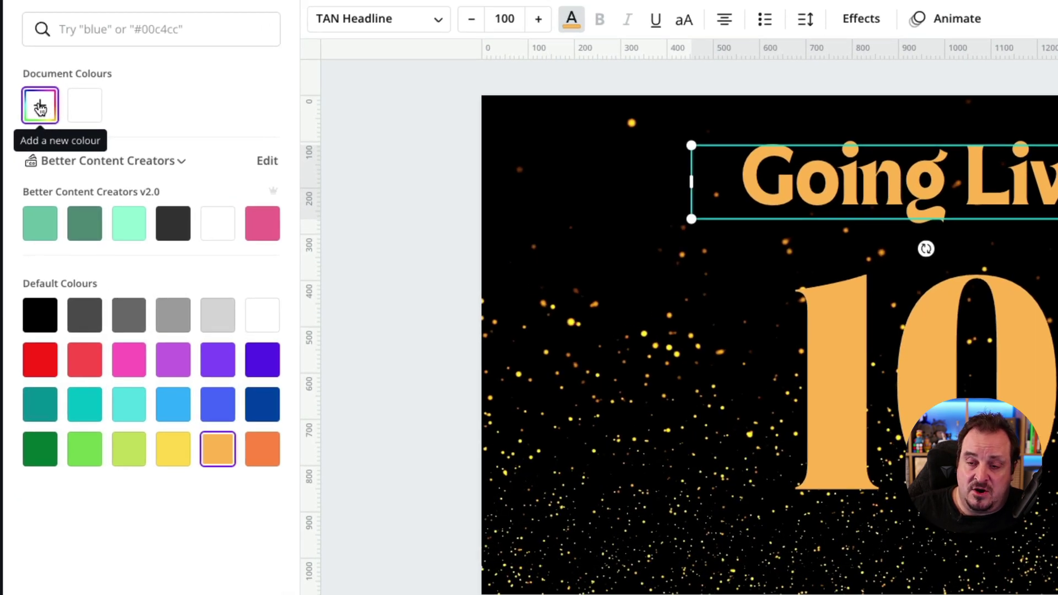
# Sample the darker gold #E4A325 from a background particle for "Going Live" and apply the same colour to the "10".
pyautogui.click(39, 108)
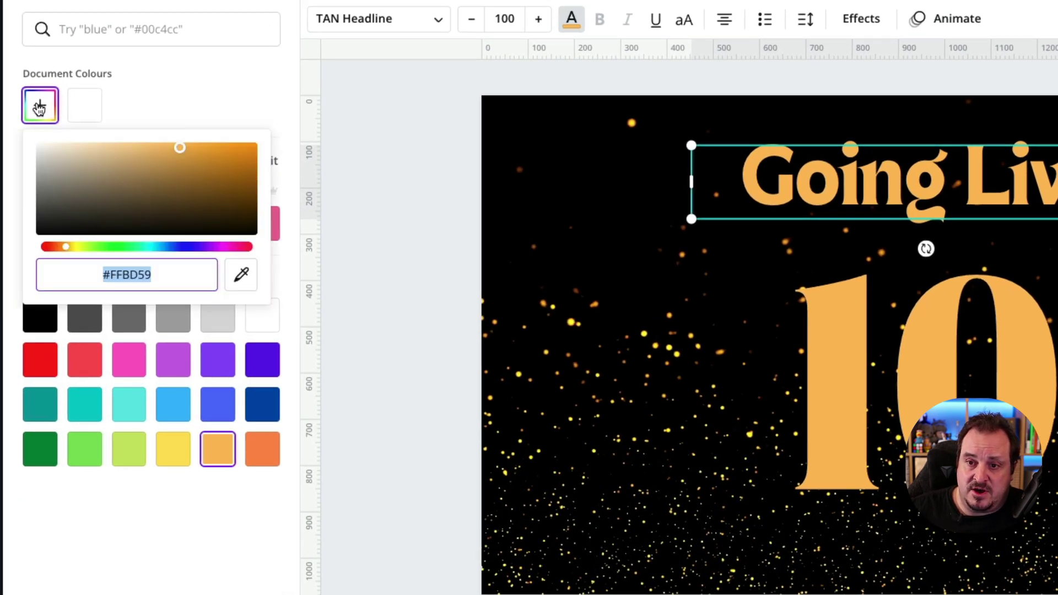
pyautogui.click(242, 275)
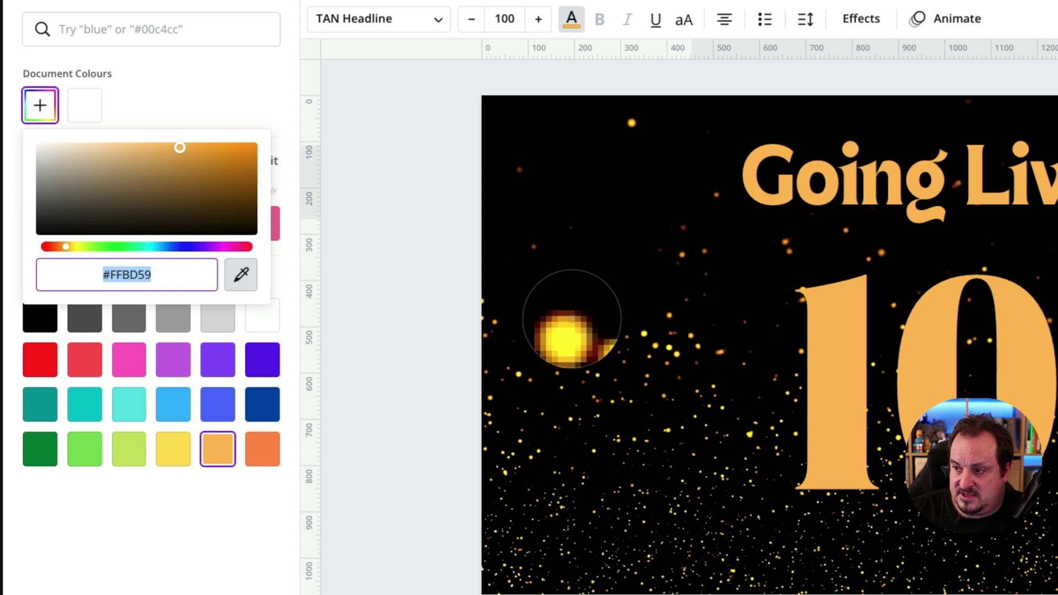
pyautogui.click(572, 319)
pyautogui.click(858, 331)
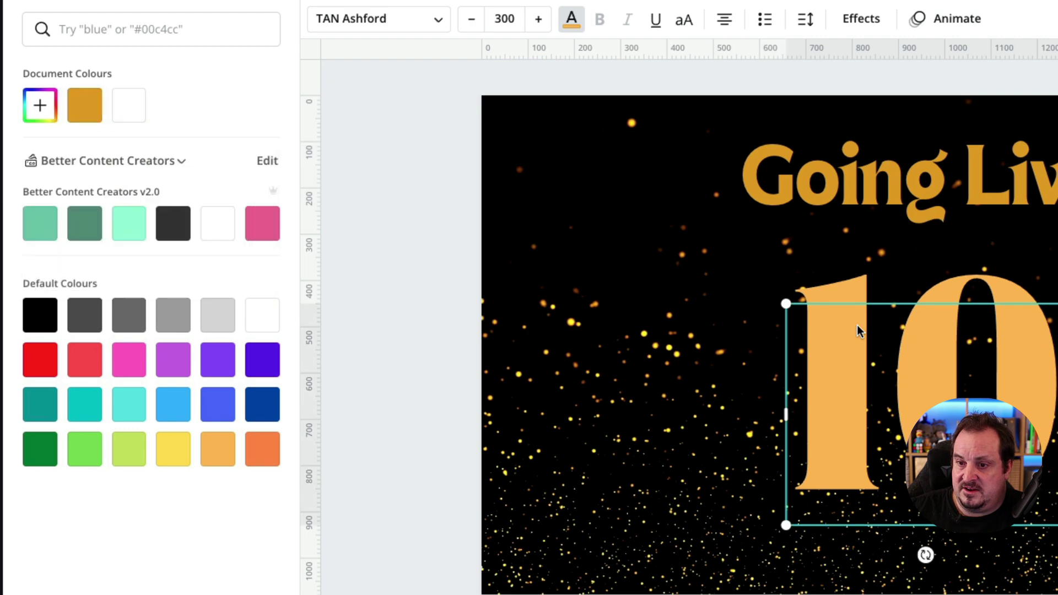
pyautogui.click(84, 108)
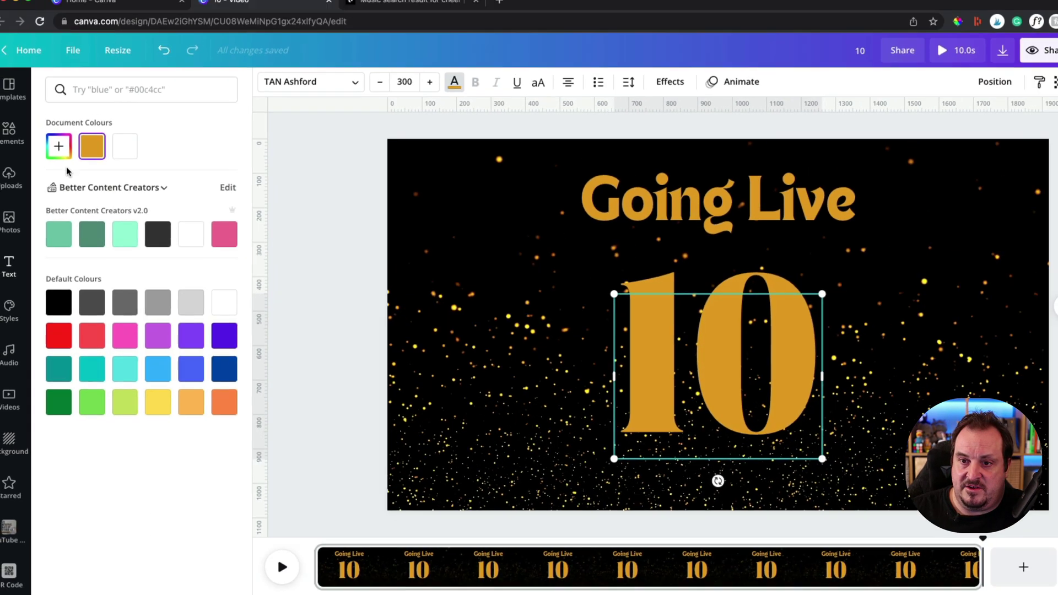
# Sample the bright yellow #FFD528 from a background particle for the "10" and apply the same colour to "Going Live".
pyautogui.click(40, 105)
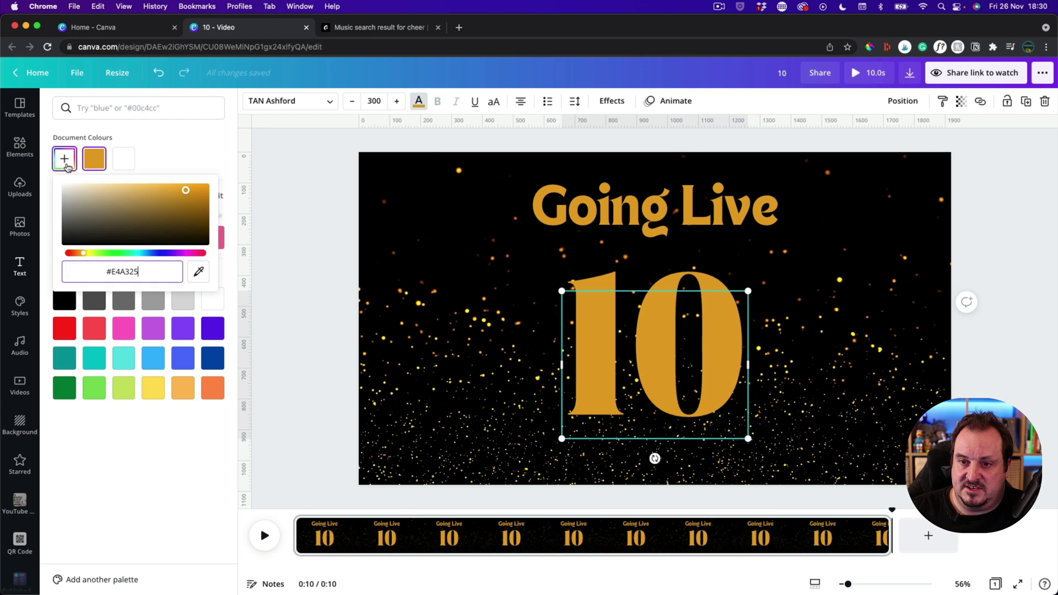
pyautogui.click(199, 276)
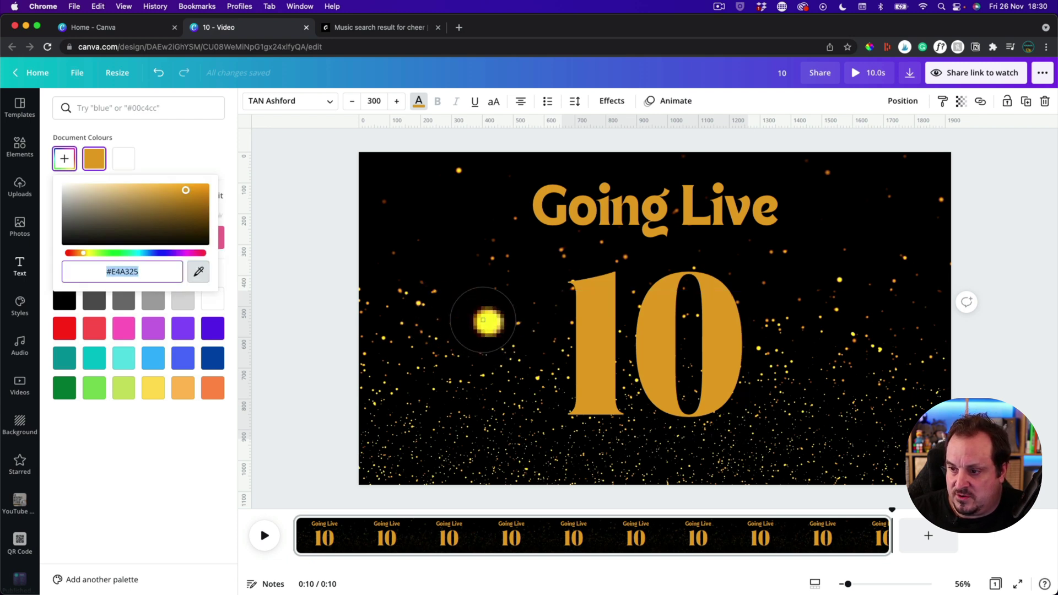
pyautogui.click(482, 319)
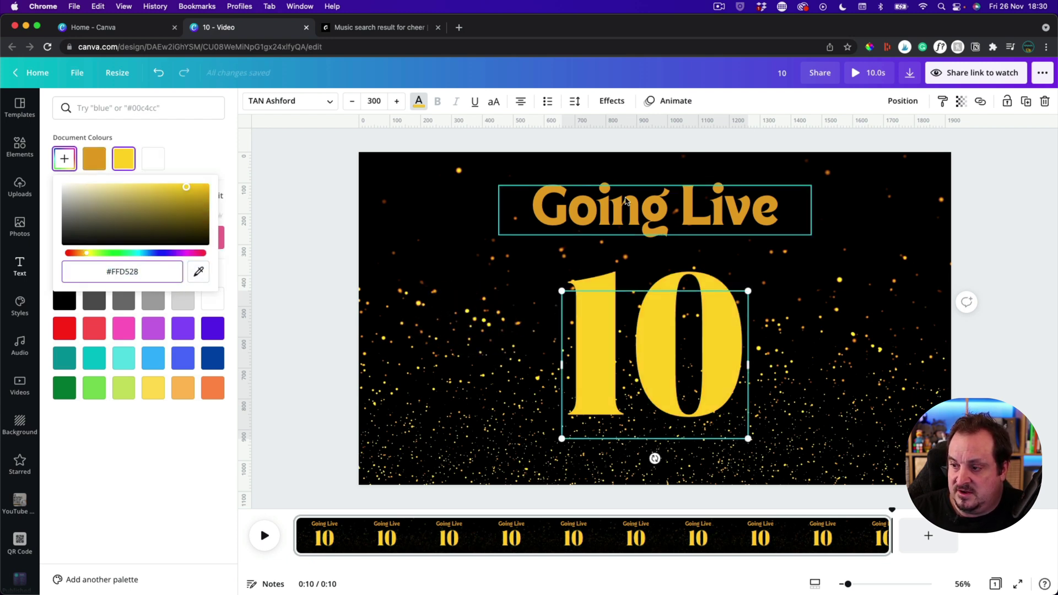
pyautogui.click(627, 202)
pyautogui.click(123, 158)
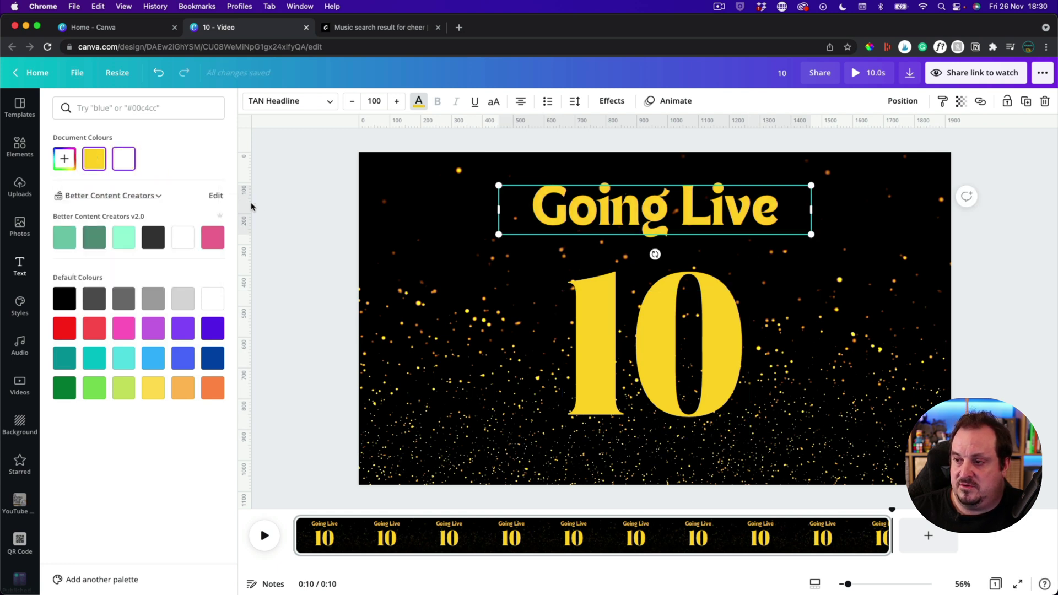
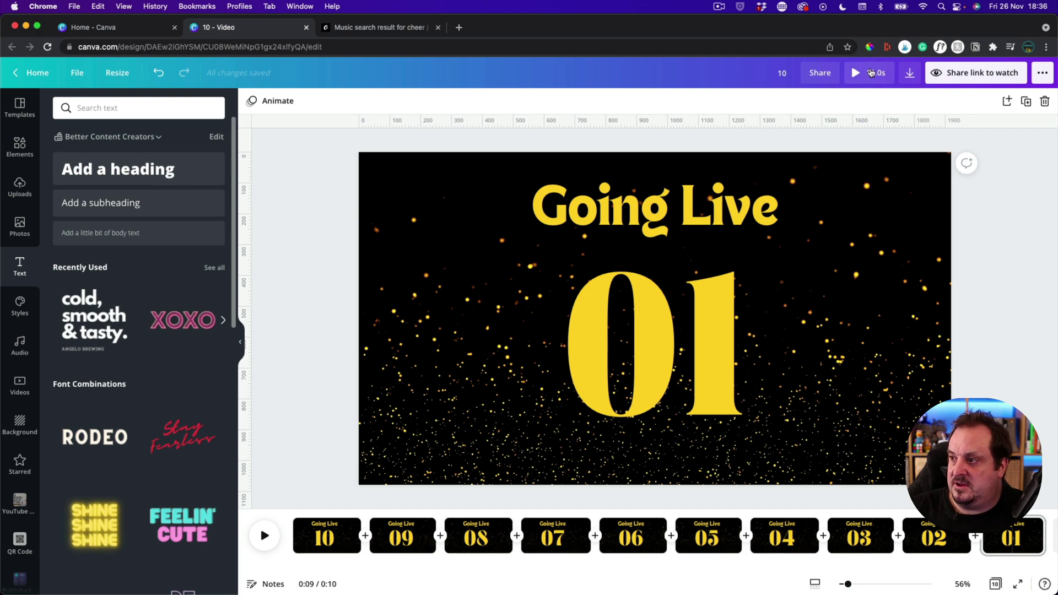
# Preview the ten-page countdown video and return to editing.
pyautogui.click(870, 72)
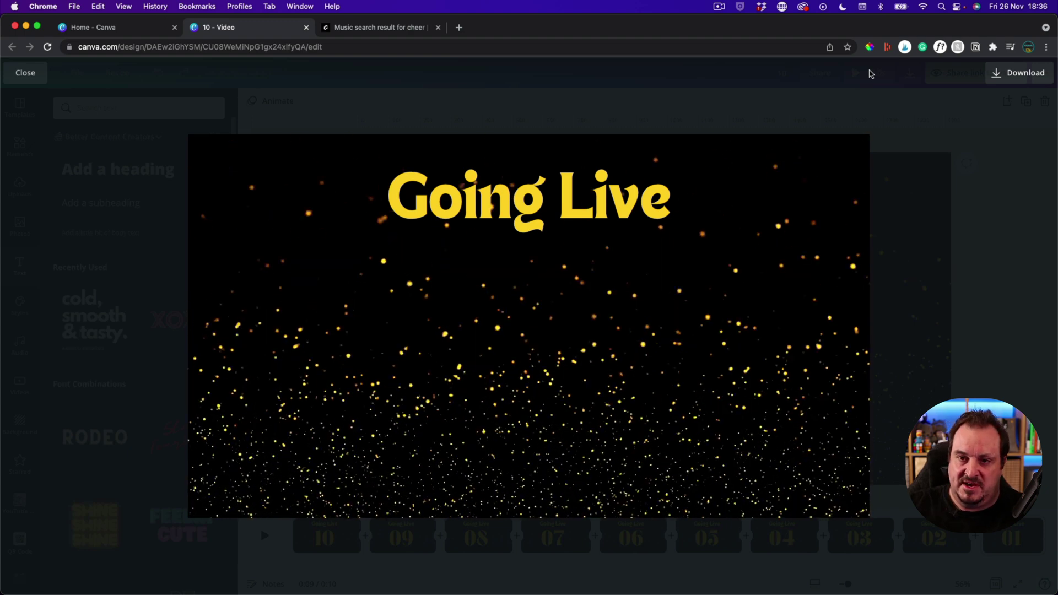
pyautogui.click(24, 77)
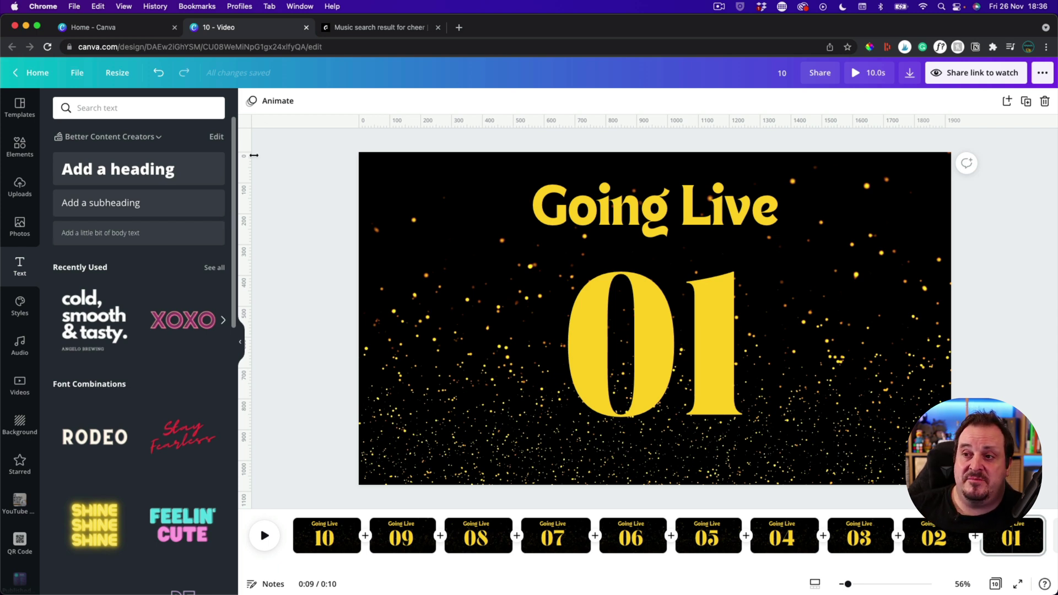
# Try the "Pretty People" track on the 01 page and remove it from the timeline.
pyautogui.click(10, 352)
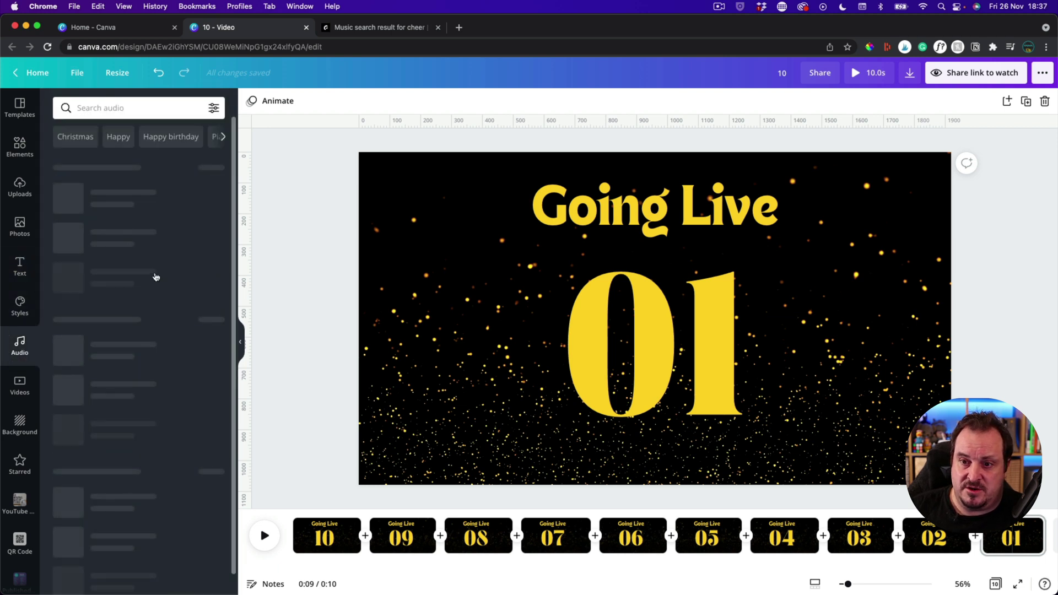
pyautogui.click(123, 205)
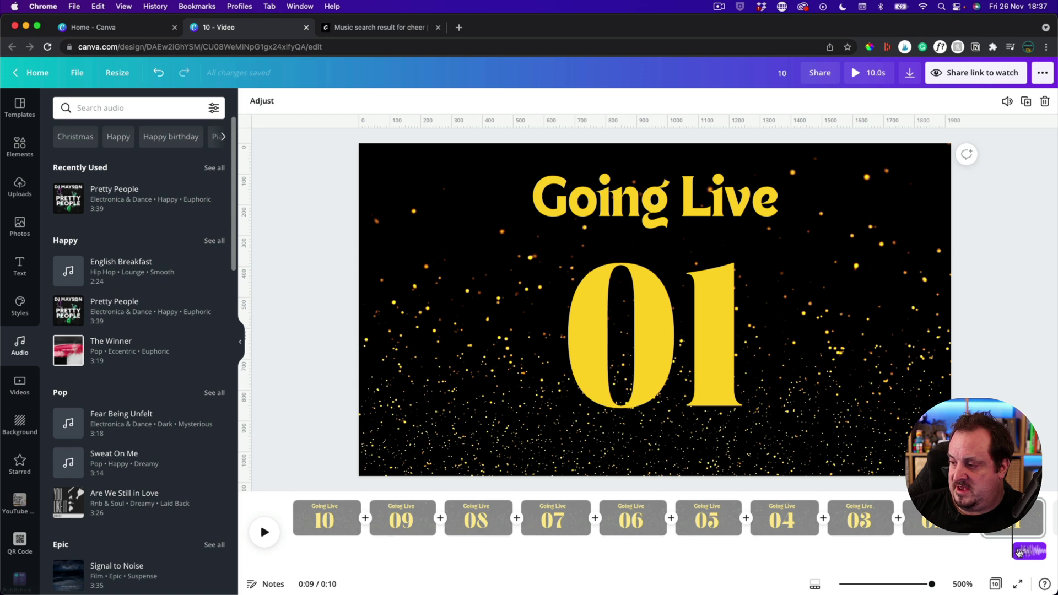
pyautogui.click(910, 74)
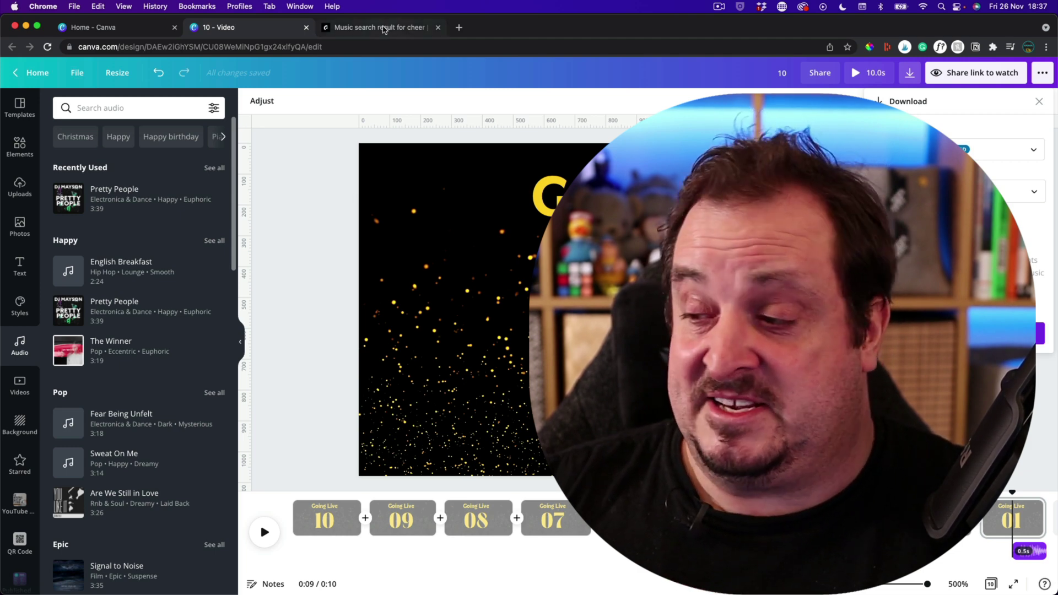
pyautogui.click(1042, 460)
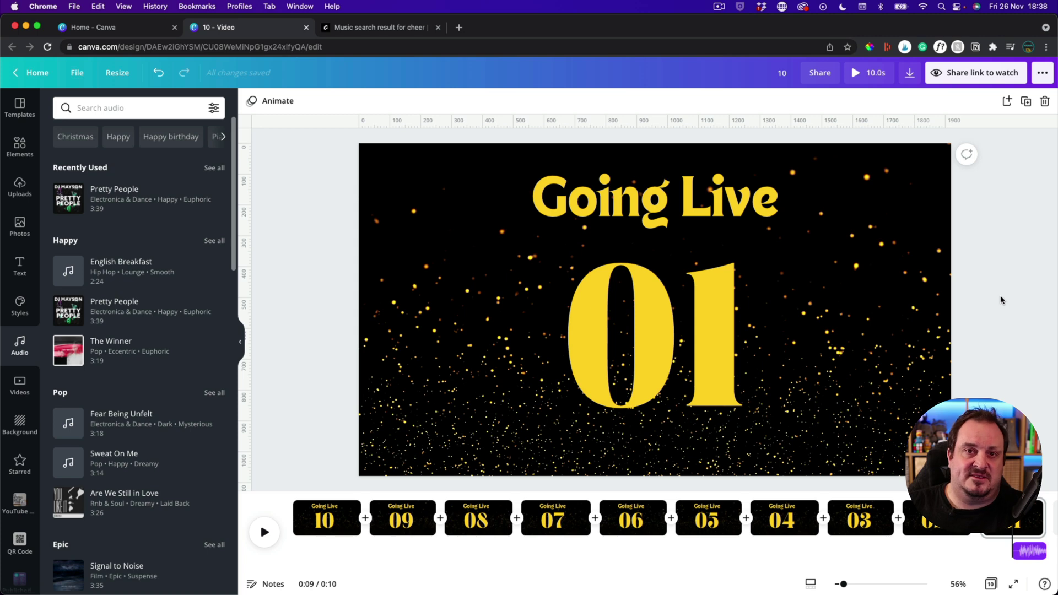
pyautogui.click(1029, 551)
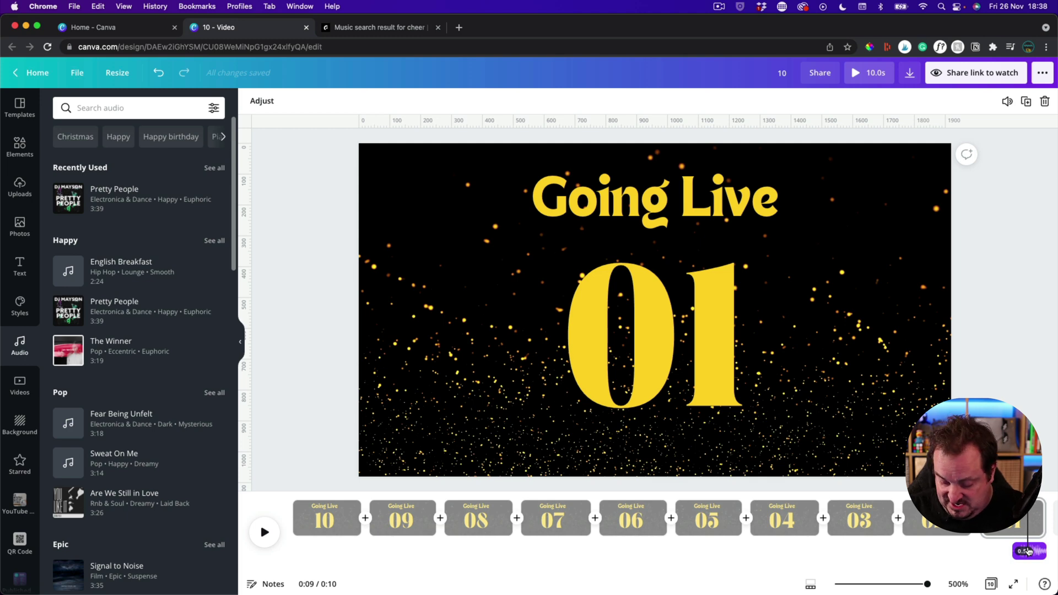
pyautogui.press('Escape')
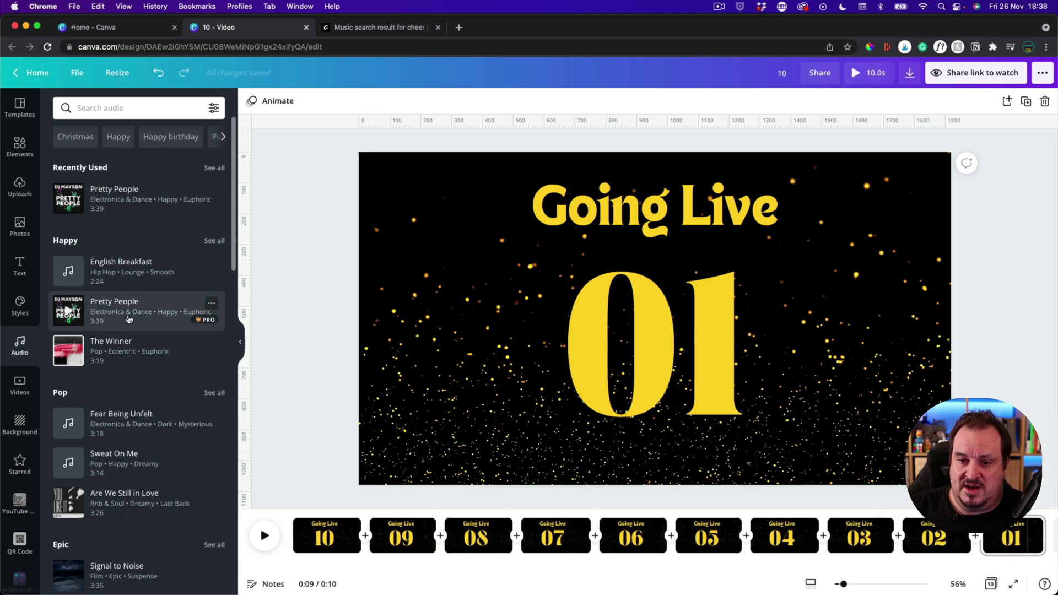
# Add the uploaded "ES_Hidden Identity (Sting Version)" audio from the start of the countdown.
pyautogui.click(25, 189)
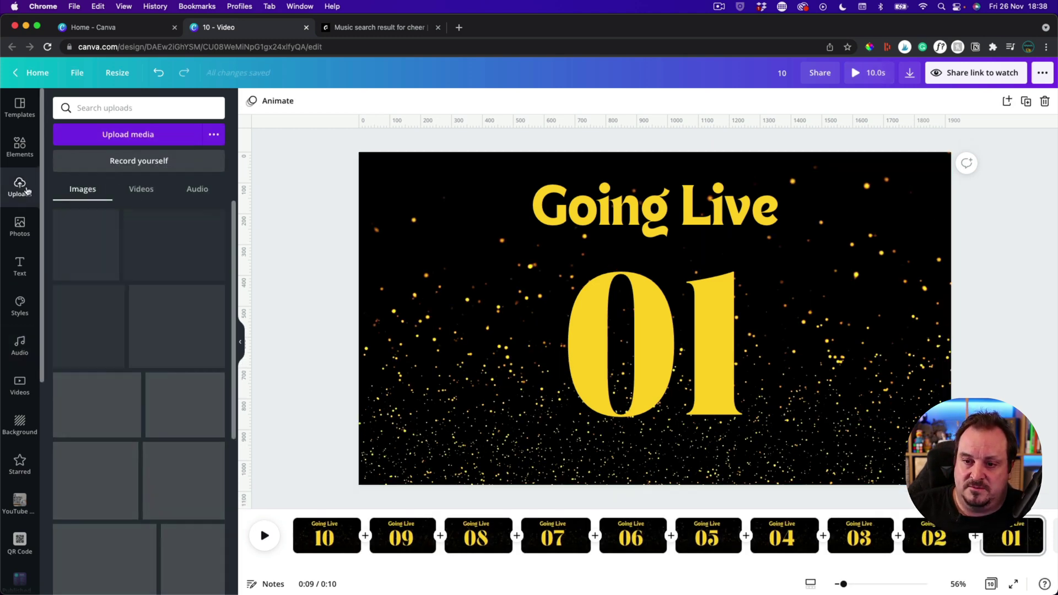
pyautogui.click(203, 190)
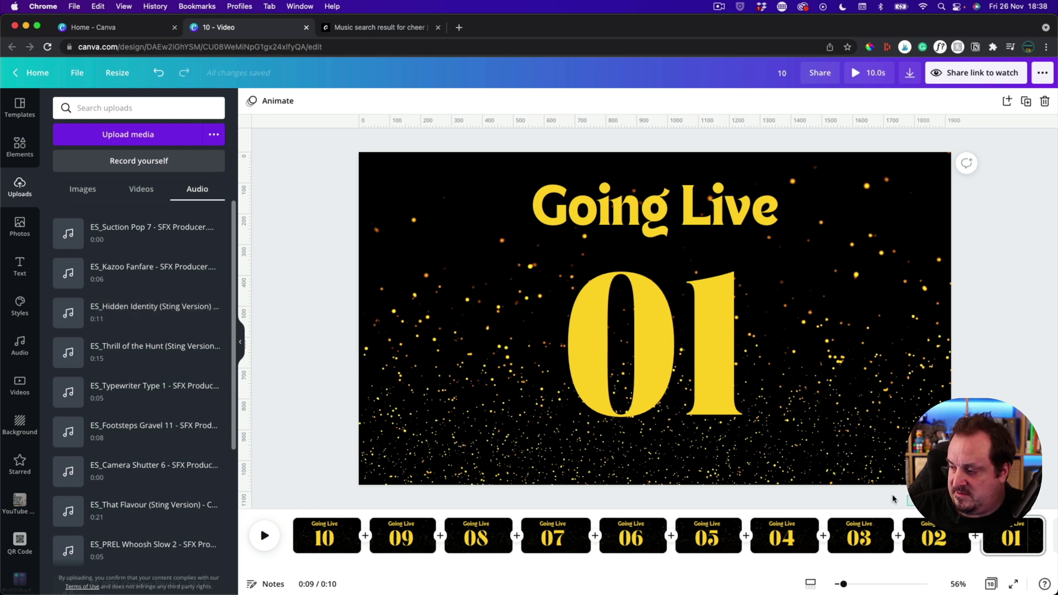
pyautogui.moveTo(1029, 510); pyautogui.dragTo(293, 510)
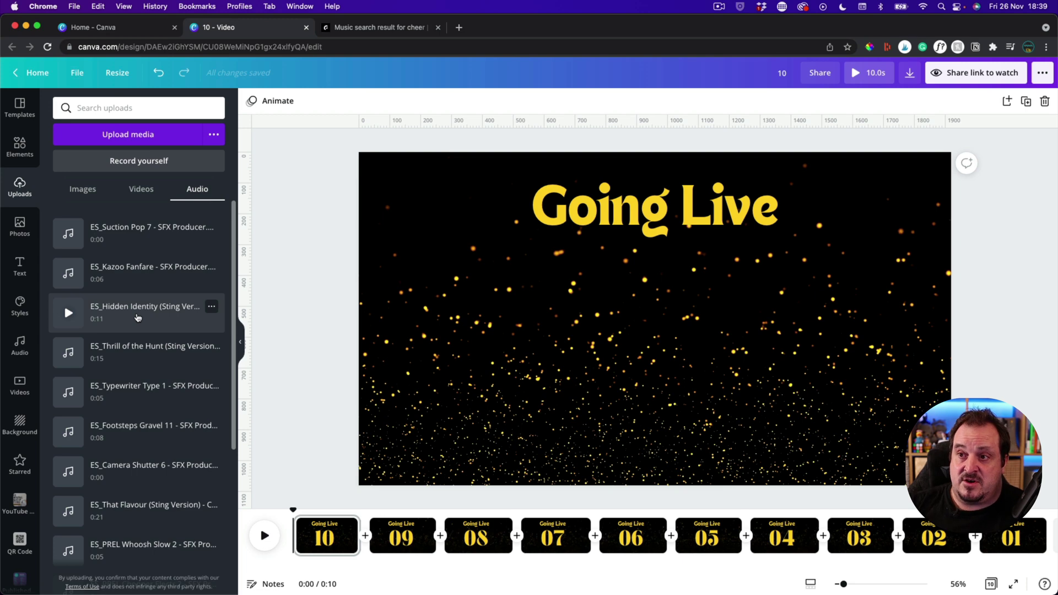
pyautogui.click(376, 28)
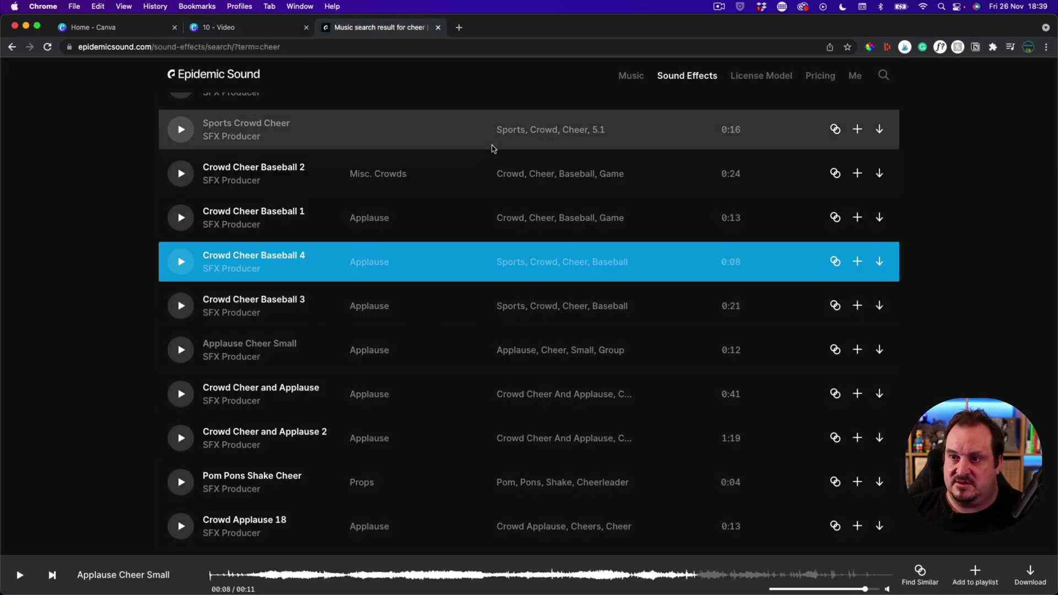
pyautogui.click(214, 32)
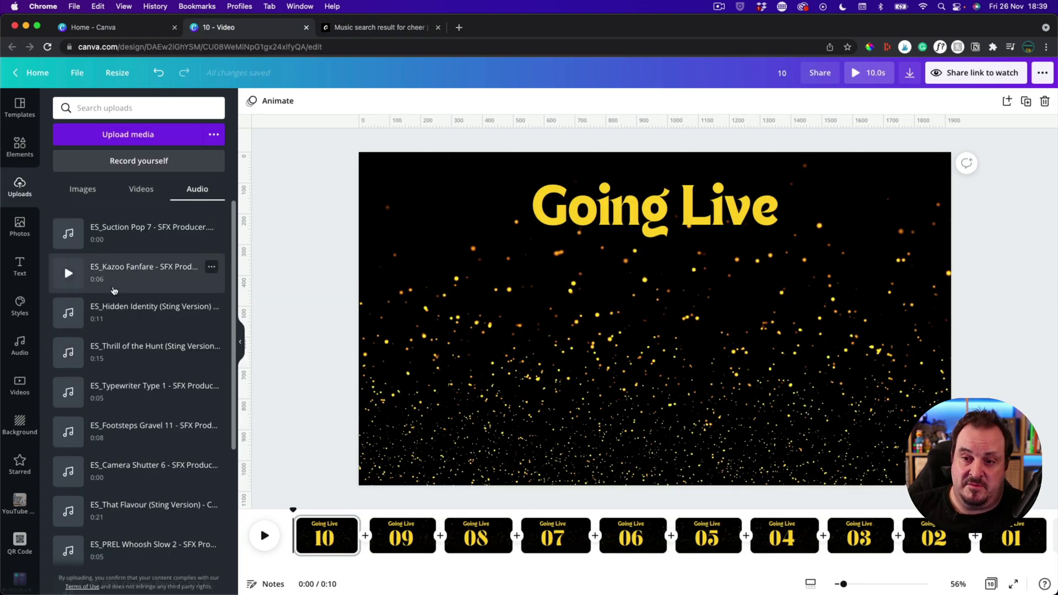
pyautogui.click(124, 320)
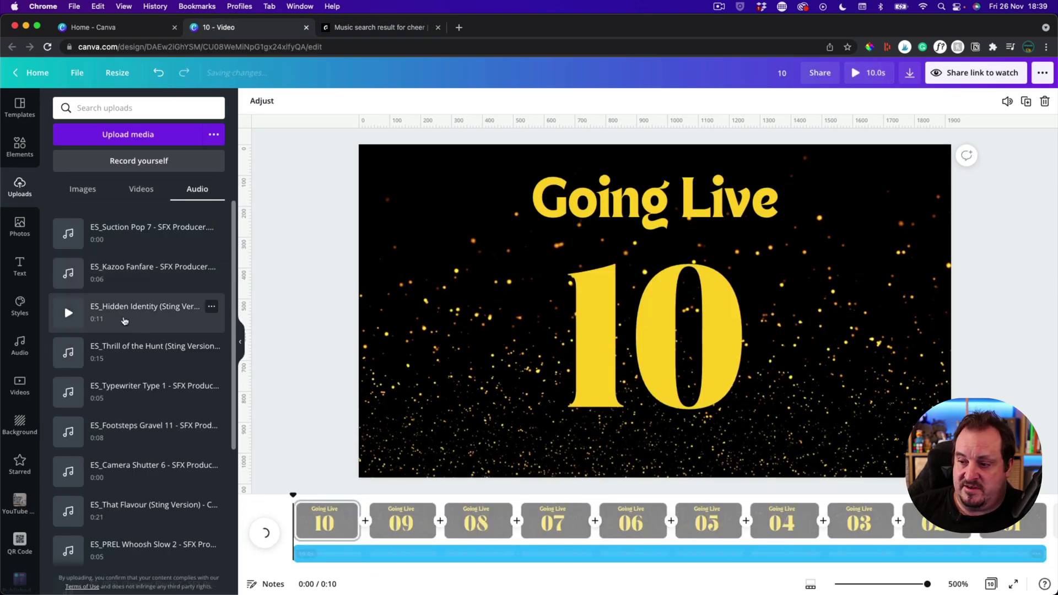
# Preview the countdown with its music track and return to editing.
pyautogui.click(875, 72)
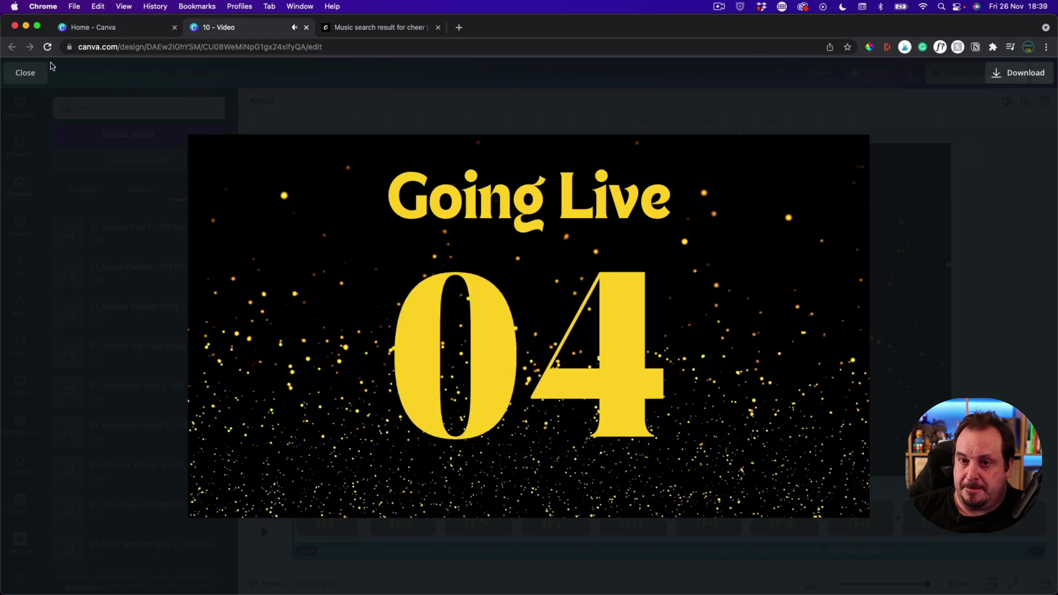
pyautogui.click(22, 74)
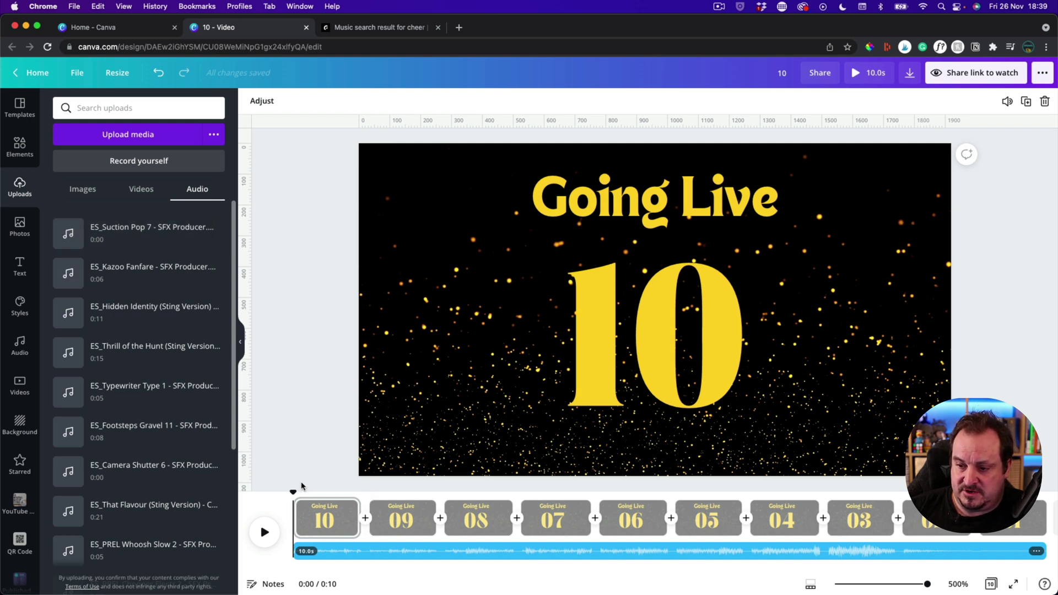
# Add the uploaded "ES_Suction Pop 7" sound effect at the start of the 09 and 08 pages.
pyautogui.moveTo(292, 490); pyautogui.dragTo(371, 491)
pyautogui.moveTo(370, 490); pyautogui.dragTo(371, 491)
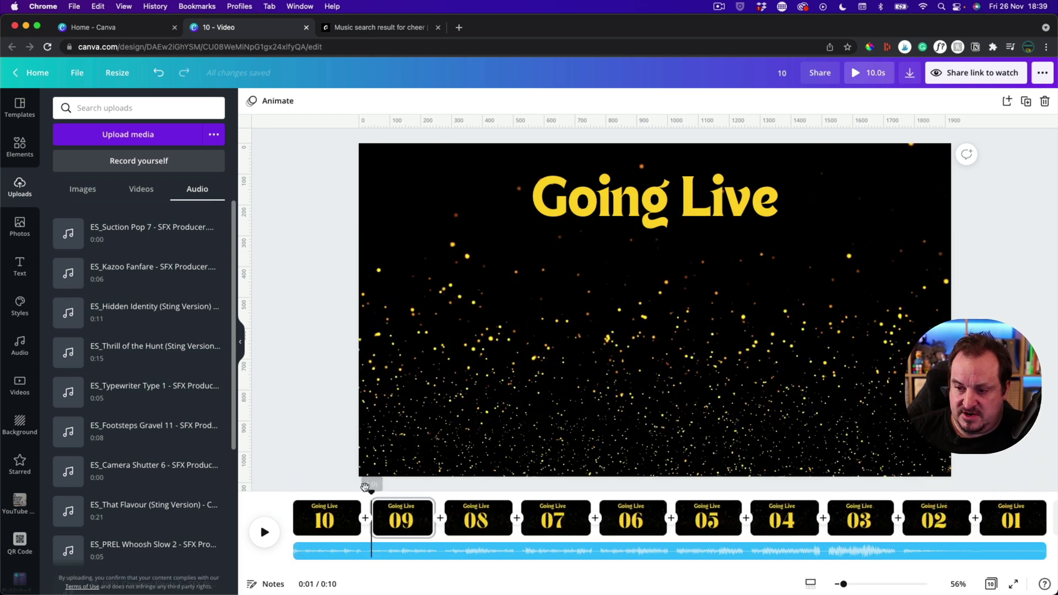
pyautogui.click(138, 234)
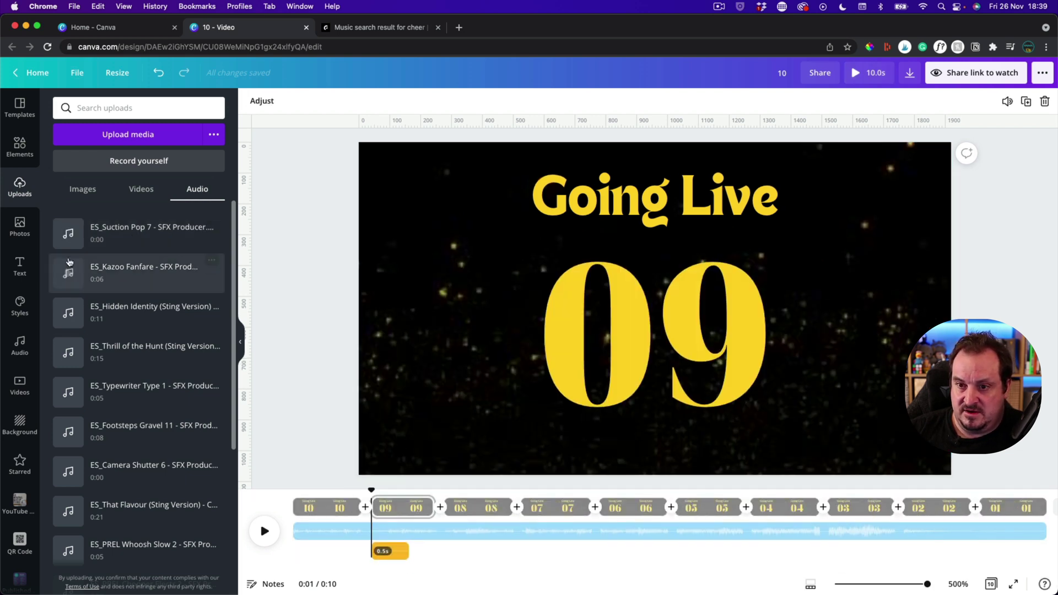
pyautogui.click(113, 235)
pyautogui.moveTo(399, 551); pyautogui.dragTo(455, 515)
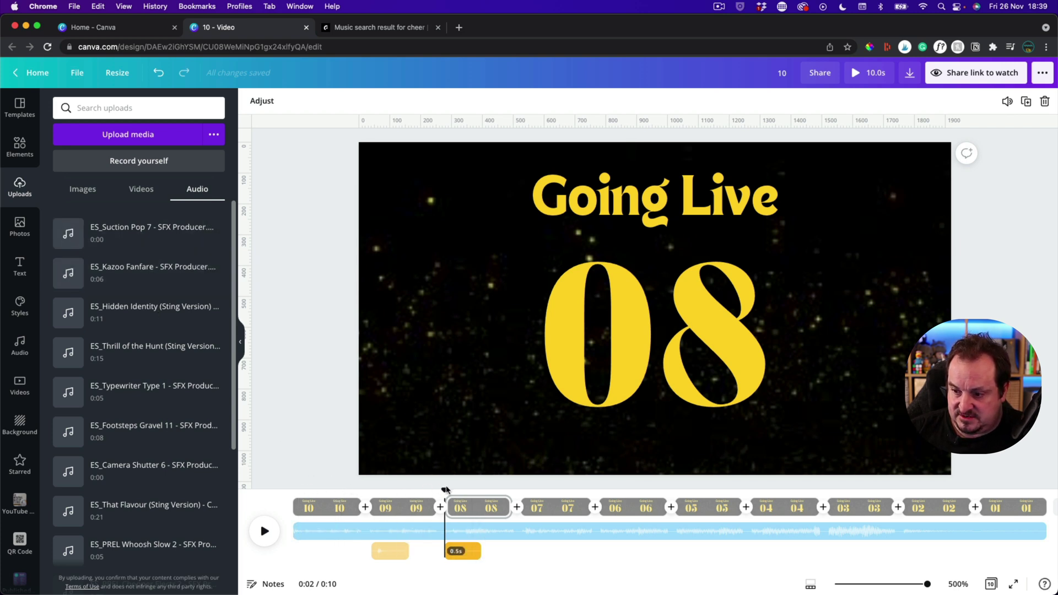
# Play the timeline from the middle of page 10 to page 07 to check the pop sounds' timing.
pyautogui.moveTo(446, 488); pyautogui.dragTo(326, 489)
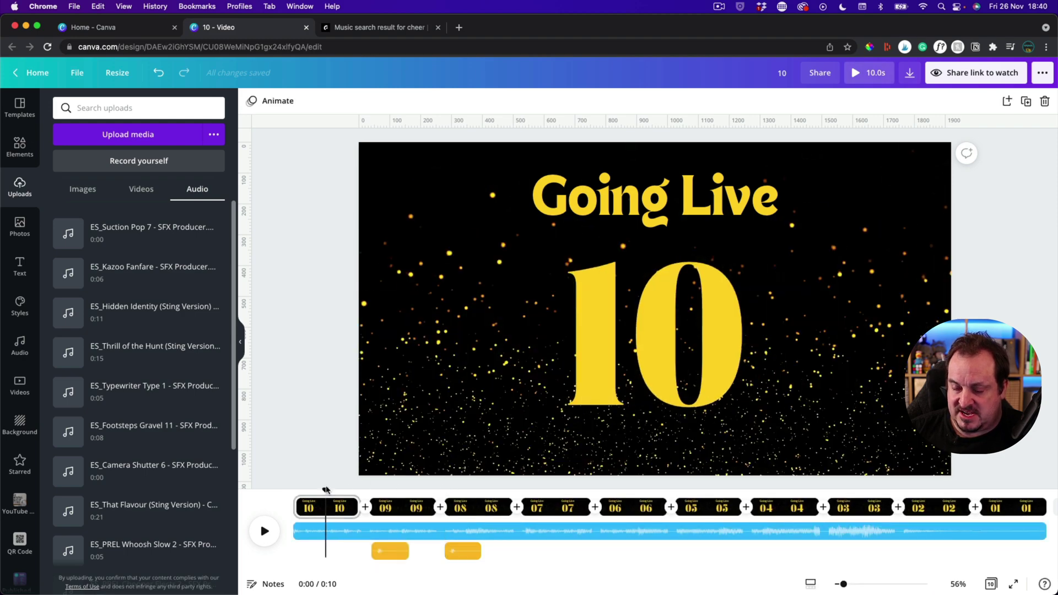
pyautogui.press('space')
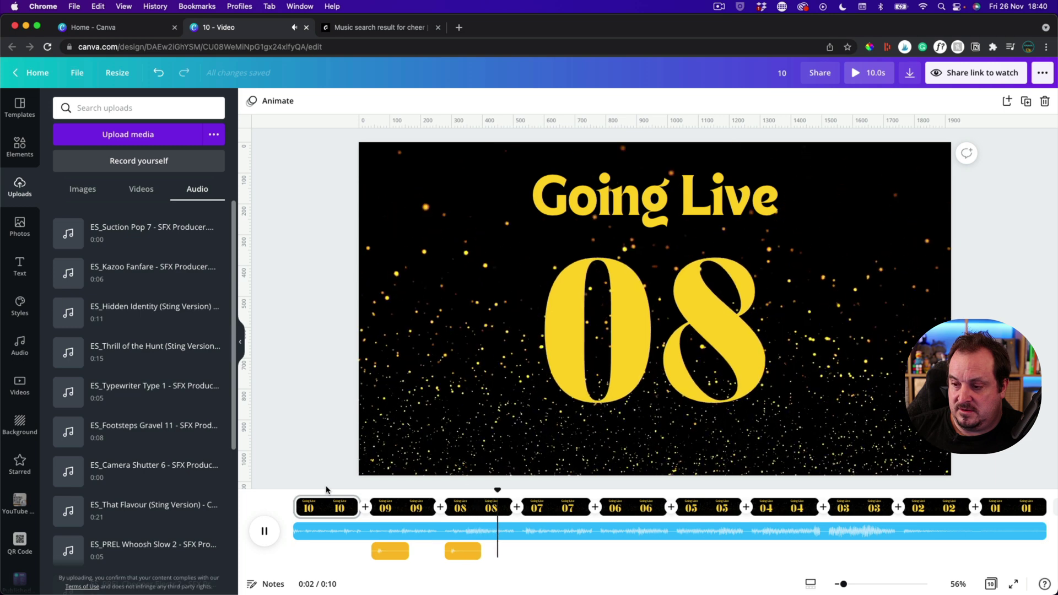
pyautogui.press('space')
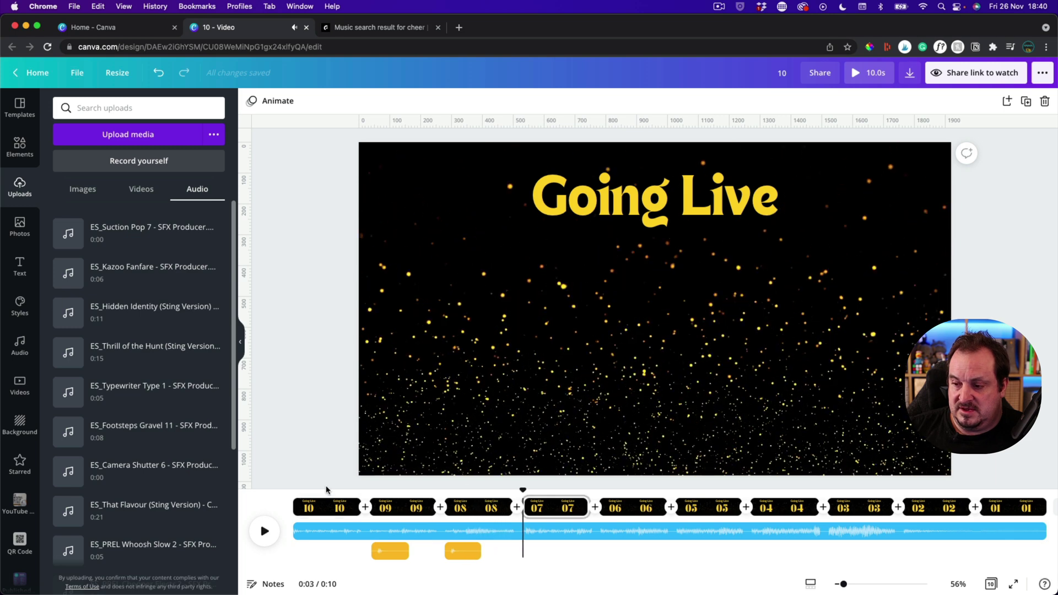
# Add the "ES_Suction Pop 7" sound effect at the start of the 07, 06, 05 and 04 pages.
pyautogui.click(137, 277)
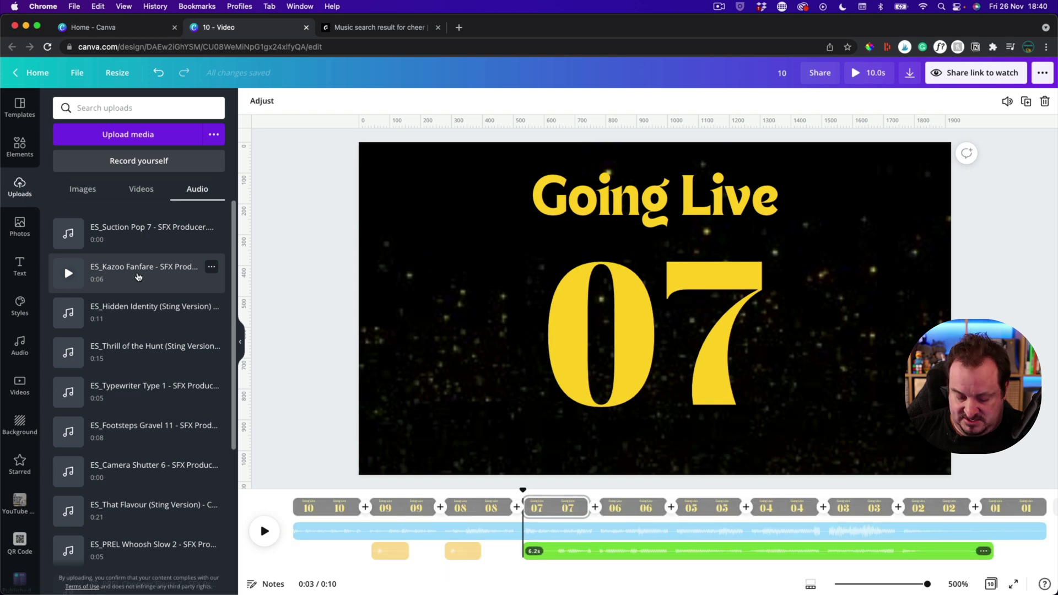
pyautogui.click(600, 491)
pyautogui.press('super+v')
pyautogui.click(677, 490)
pyautogui.press('super+v')
pyautogui.click(752, 490)
pyautogui.press('super+v')
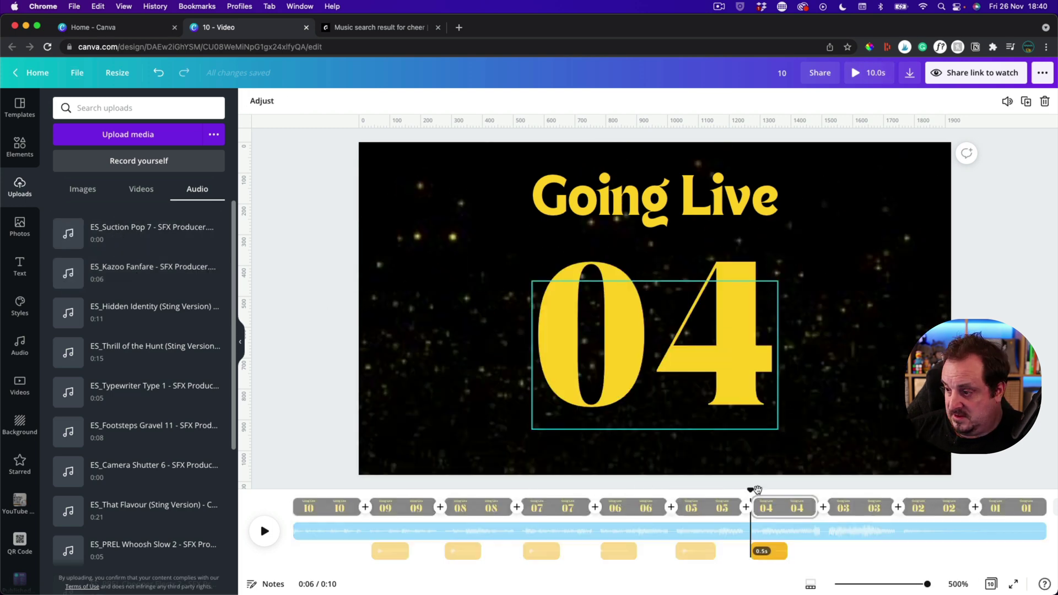
# Place the pop sound at the start of the 03 and 02 pages, and delete the one on page 02.
pyautogui.click(828, 488)
pyautogui.press('super+v')
pyautogui.click(904, 490)
pyautogui.press('super+v')
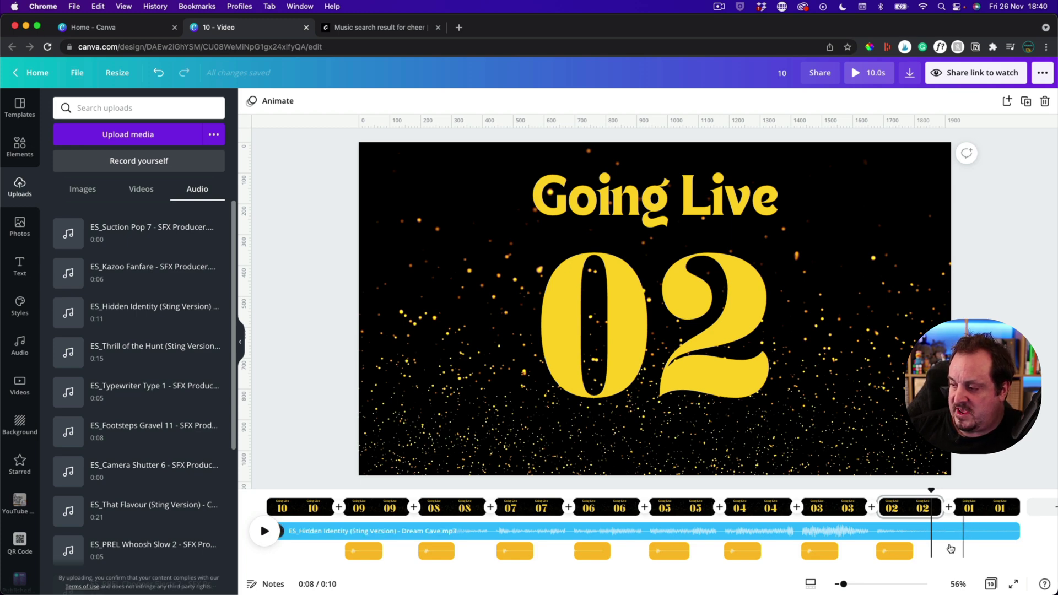
pyautogui.click(895, 553)
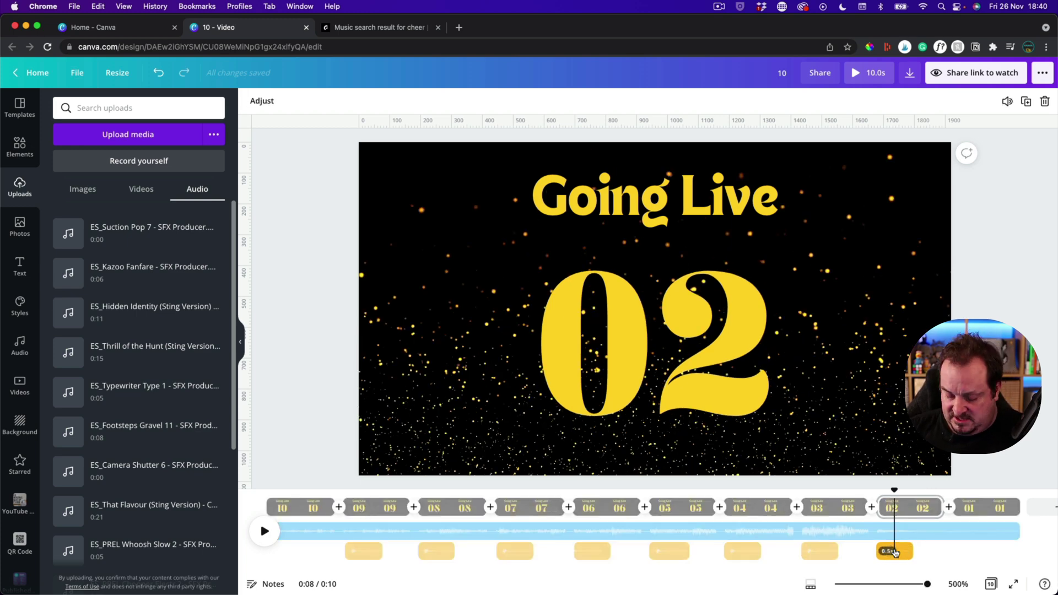
pyautogui.press('Delete')
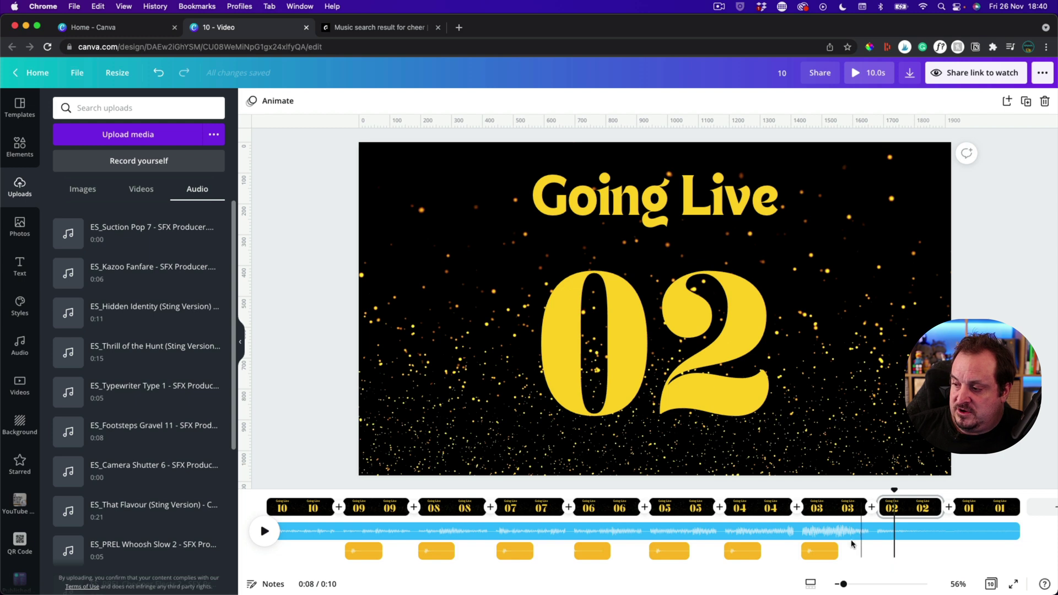
# Switch to Epidemic Sound and preview "Crowd Cheer Baseball 4" and "Applause Cheer Small" among the cheer sound effects.
pyautogui.click(373, 29)
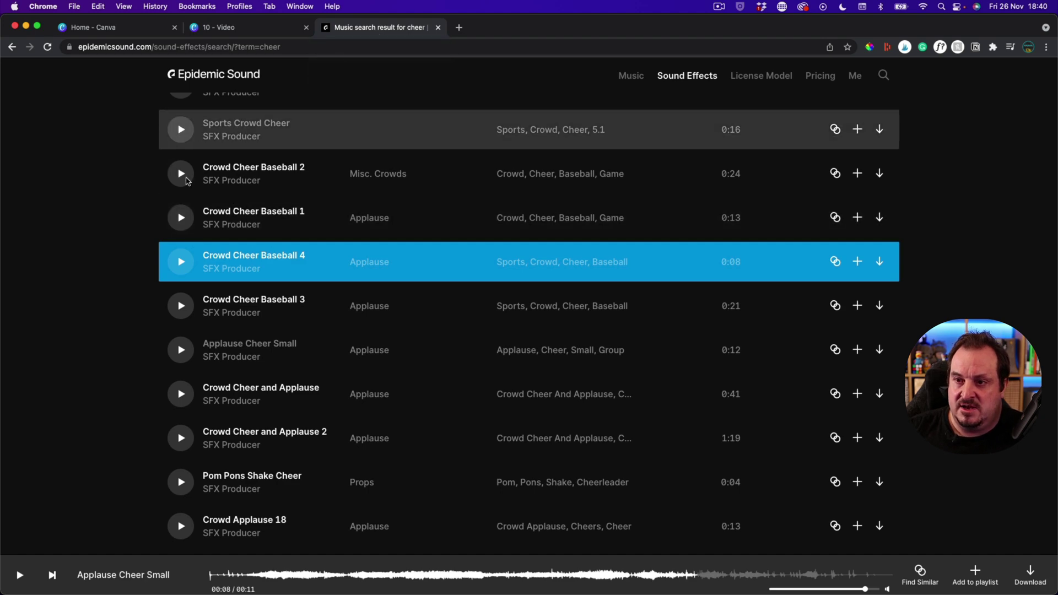
pyautogui.scroll(2, 117, 282)
pyautogui.scroll(10, 117, 281)
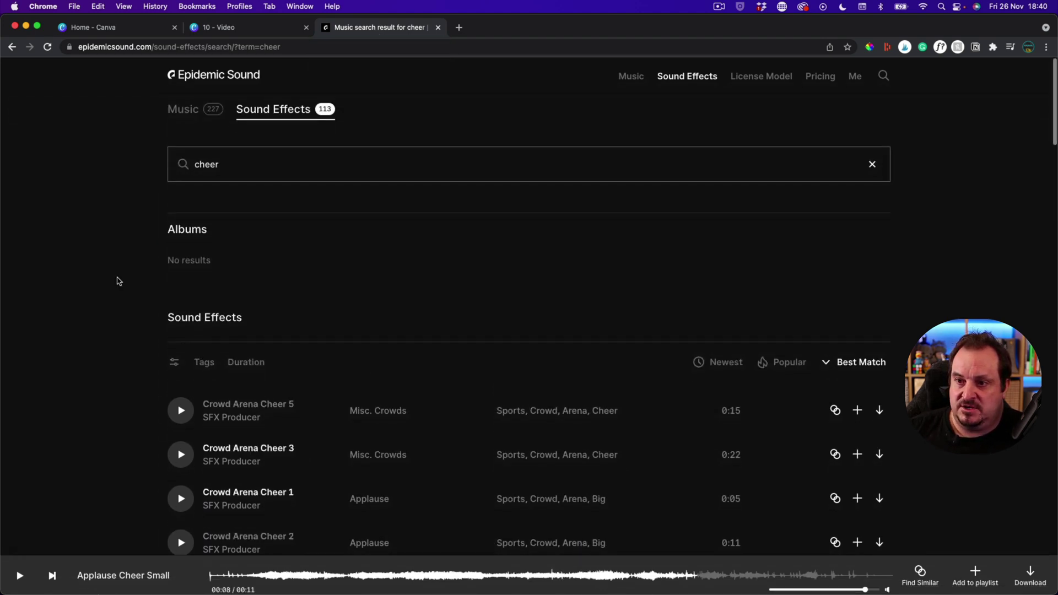
pyautogui.scroll(-10, 279, 177)
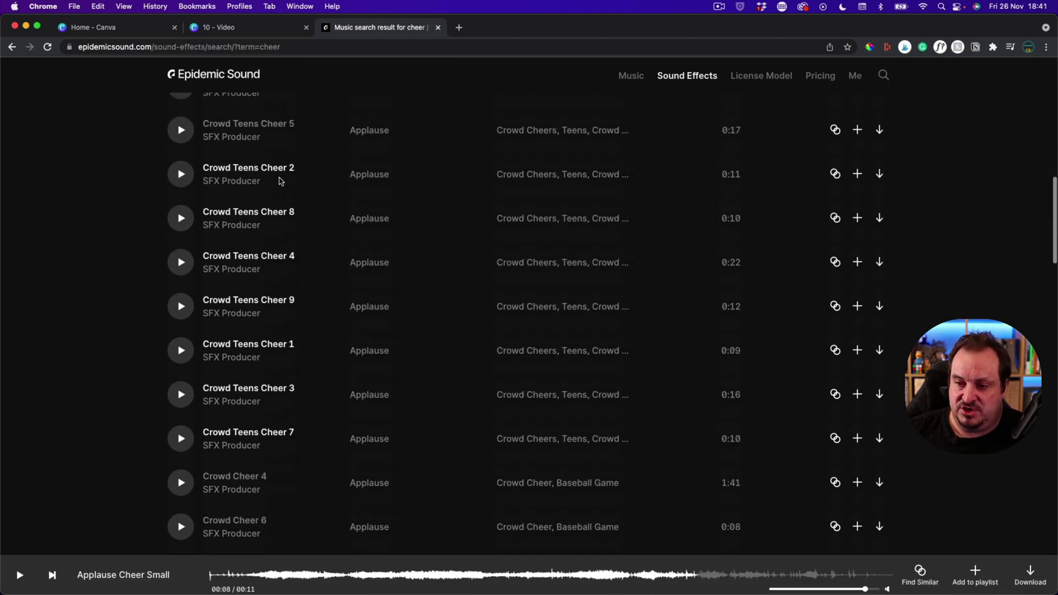
pyautogui.scroll(-6, 279, 181)
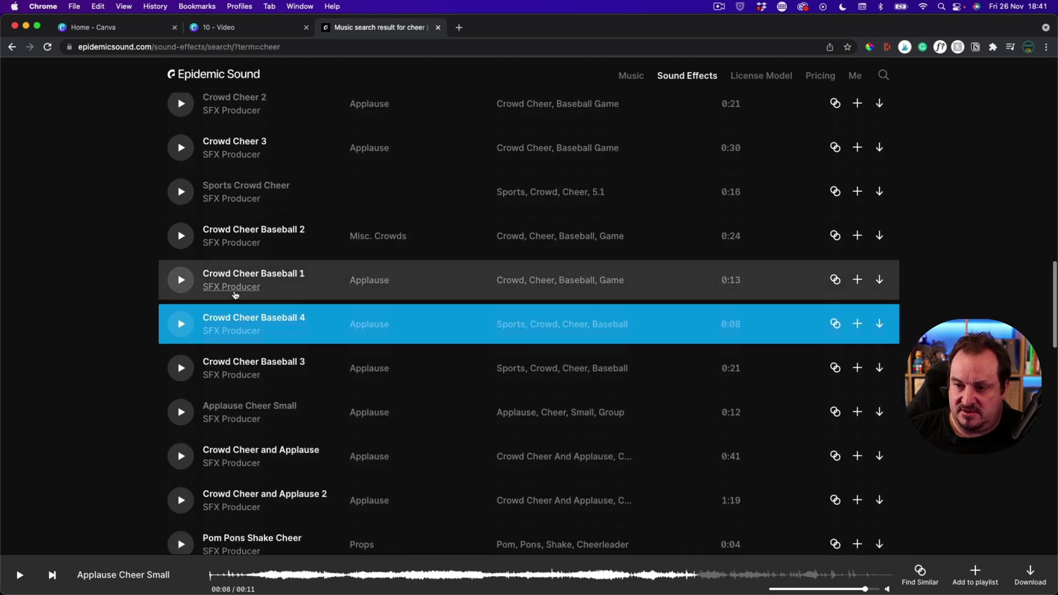
pyautogui.click(181, 325)
pyautogui.click(182, 412)
pyautogui.click(182, 412)
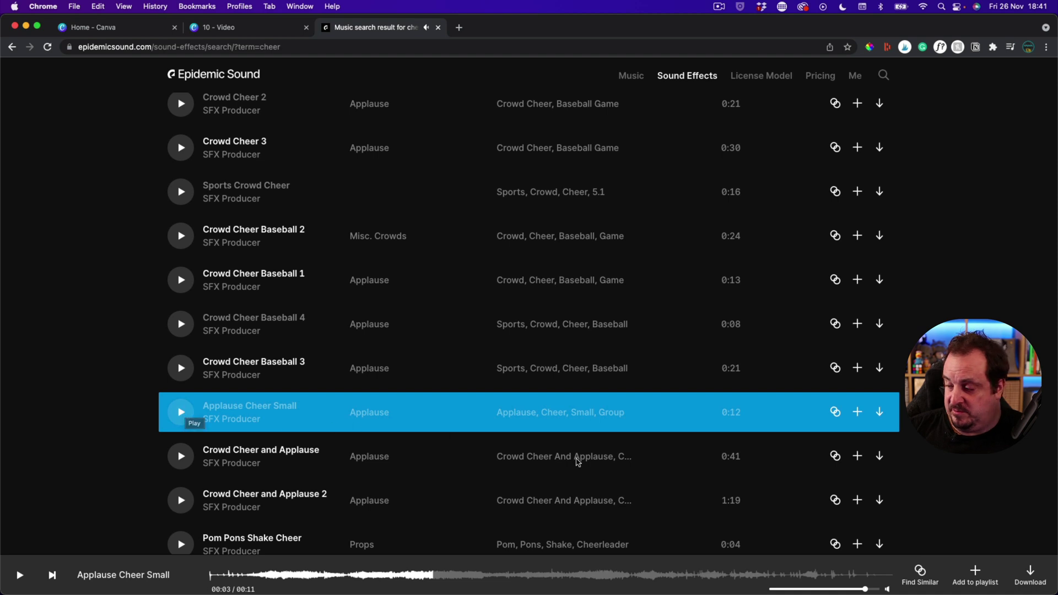
# Download "Applause Cheer Small" as an mp3, switch back to Canva and upload the file to the design's audio uploads.
pyautogui.click(1031, 577)
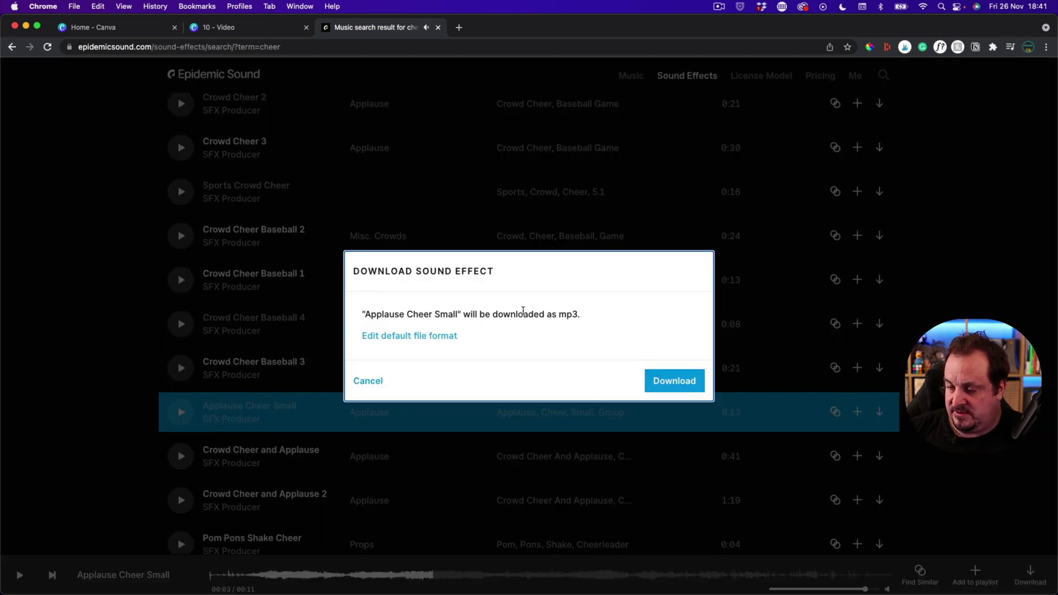
pyautogui.click(673, 380)
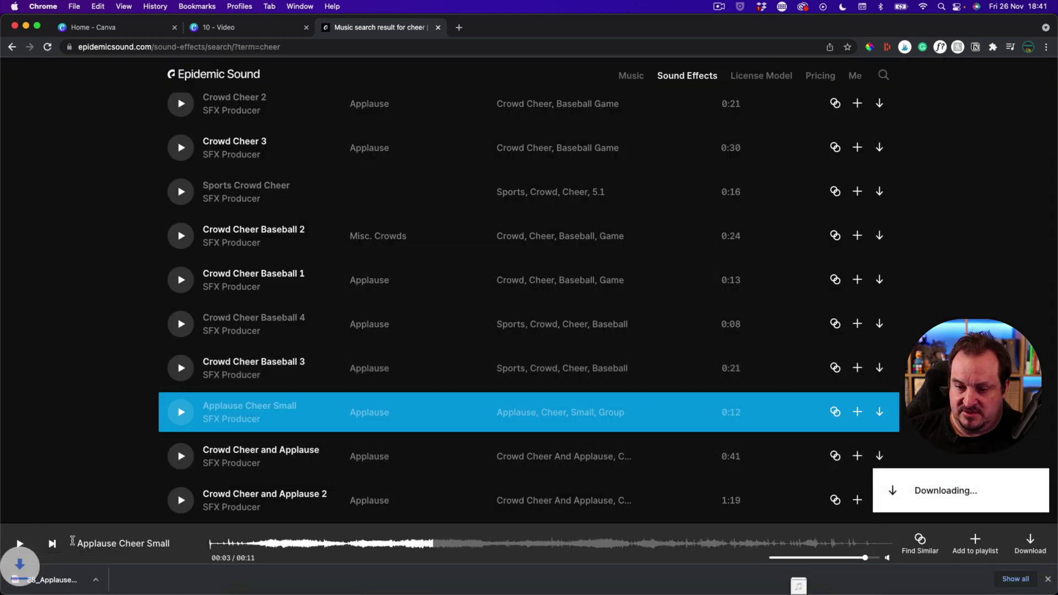
pyautogui.click(226, 27)
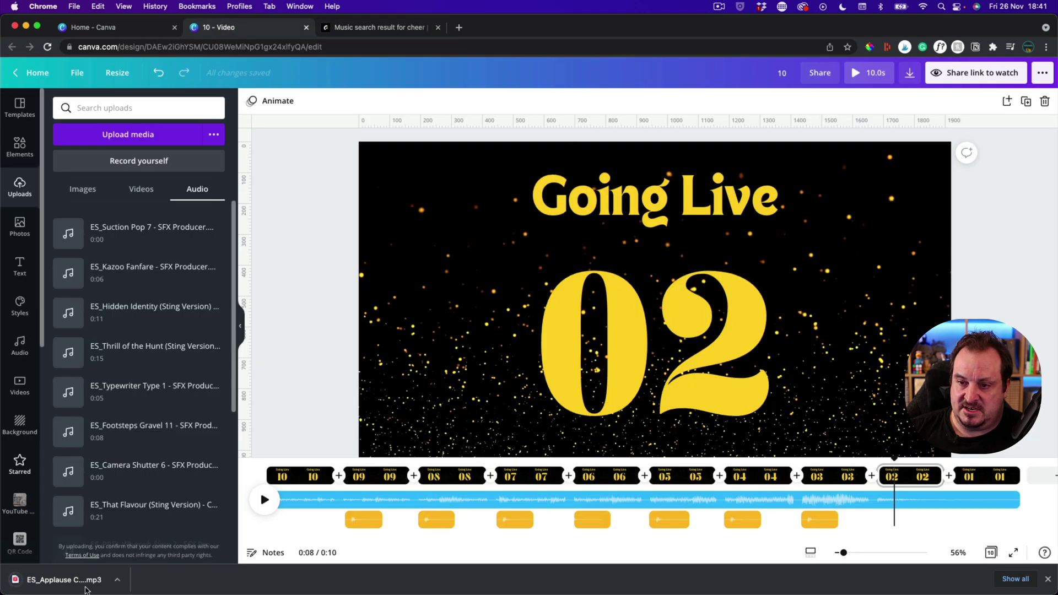
pyautogui.moveTo(85, 590); pyautogui.dragTo(139, 366)
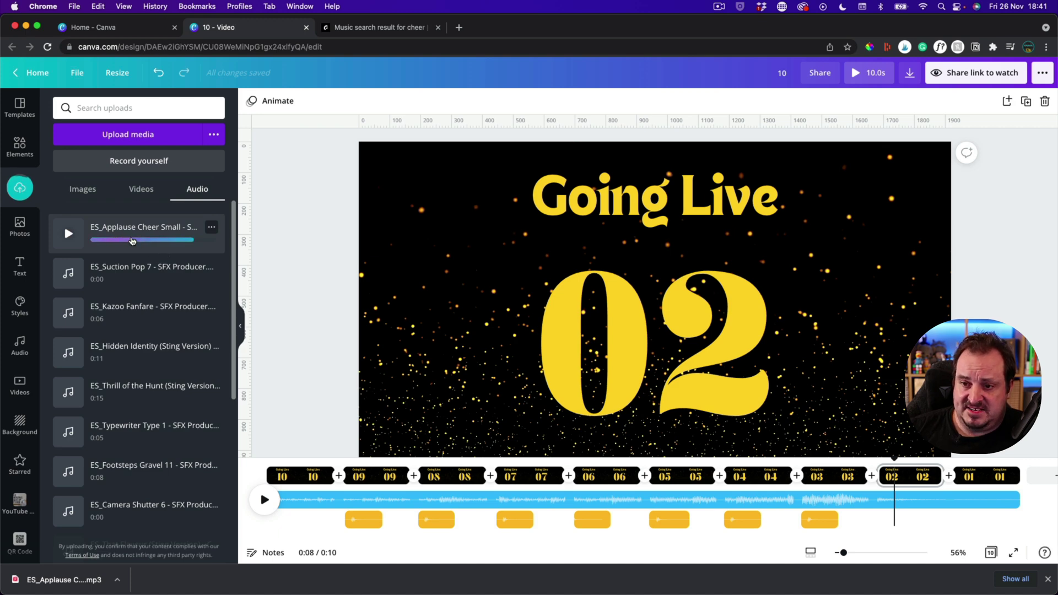
# Add the uploaded "ES_Applause Cheer Small" audio to the timeline and position it from the start of the 02 page.
pyautogui.click(132, 241)
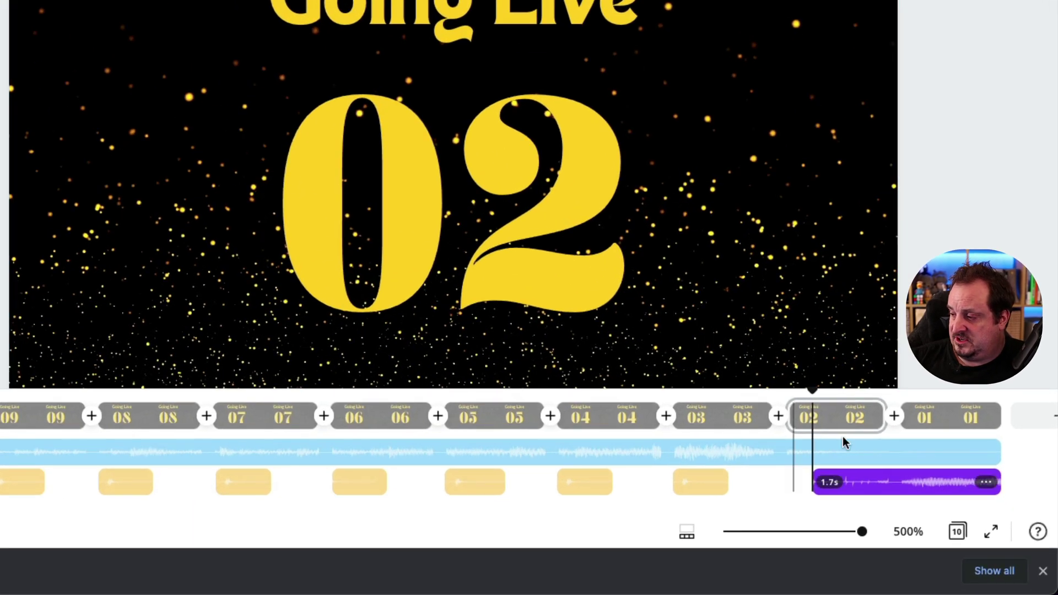
pyautogui.moveTo(914, 482); pyautogui.dragTo(880, 481)
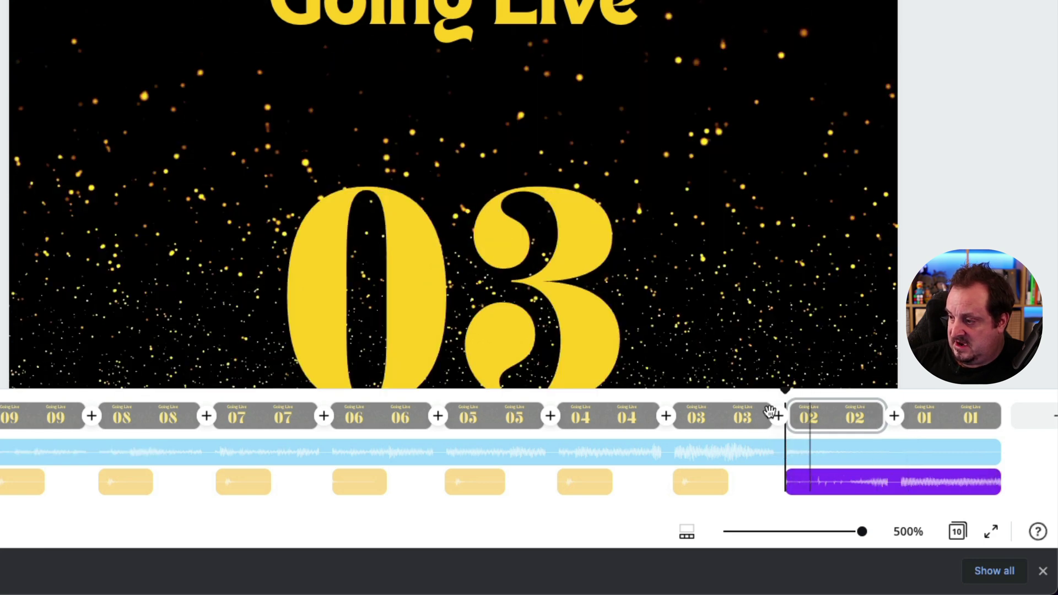